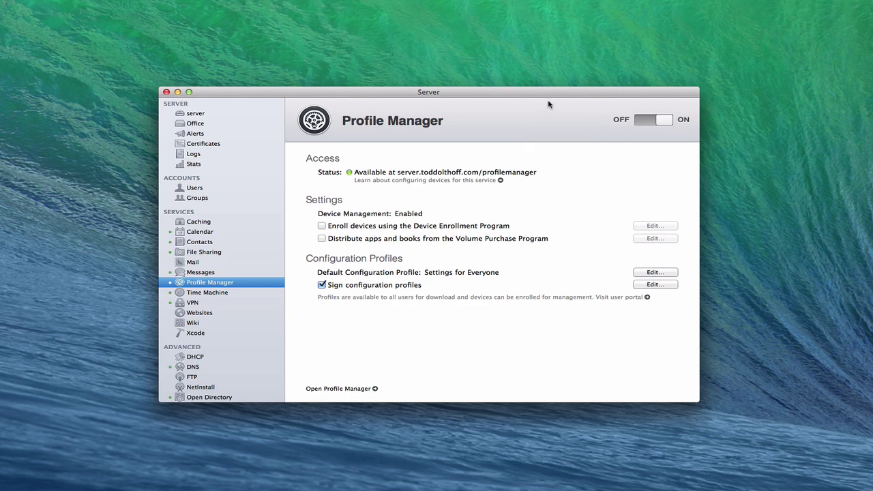
Open the Profile Manager web interface from the Server app's Profile Manager pane.
click(375, 390)
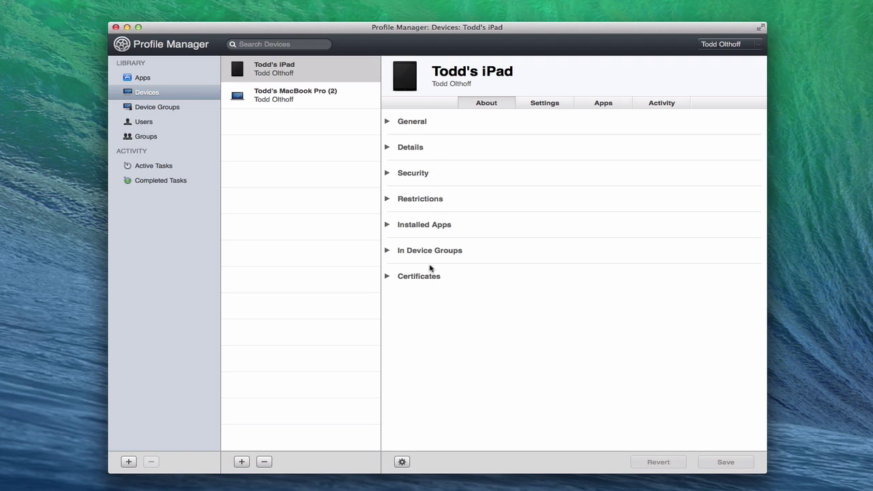
Expand the iPad's General section to show its 56.6 GB capacity and software version 7.1.
click(387, 121)
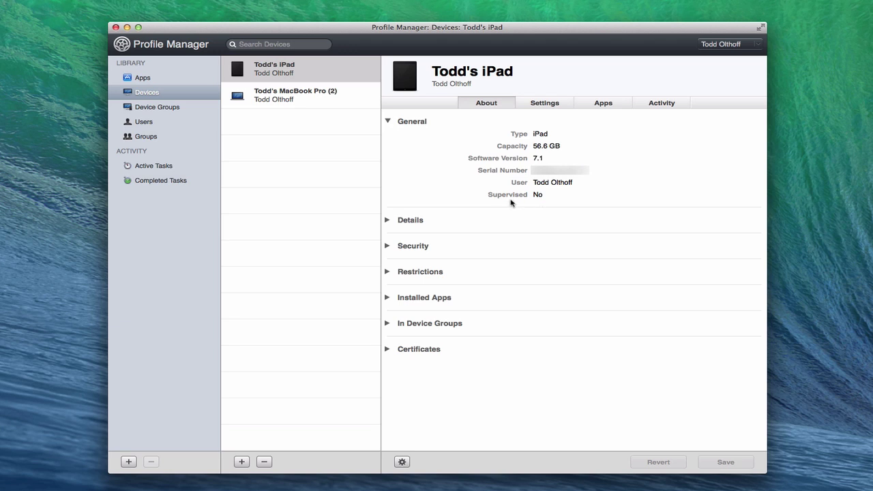
Collapse General, look over the iPad's Details, then expand its Security section.
click(388, 121)
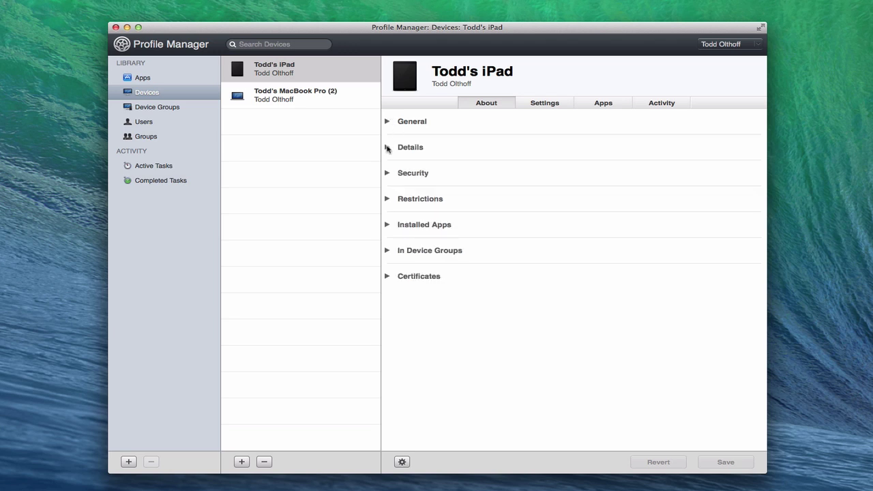
click(388, 148)
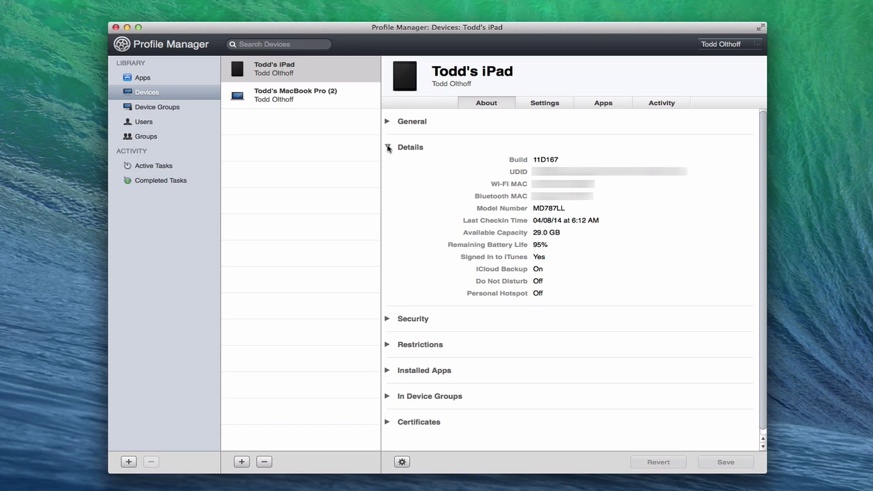
click(388, 148)
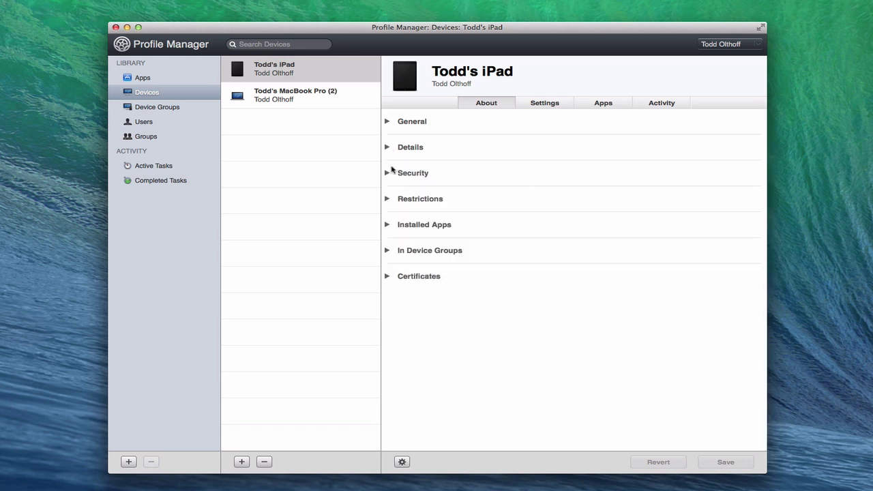
click(387, 173)
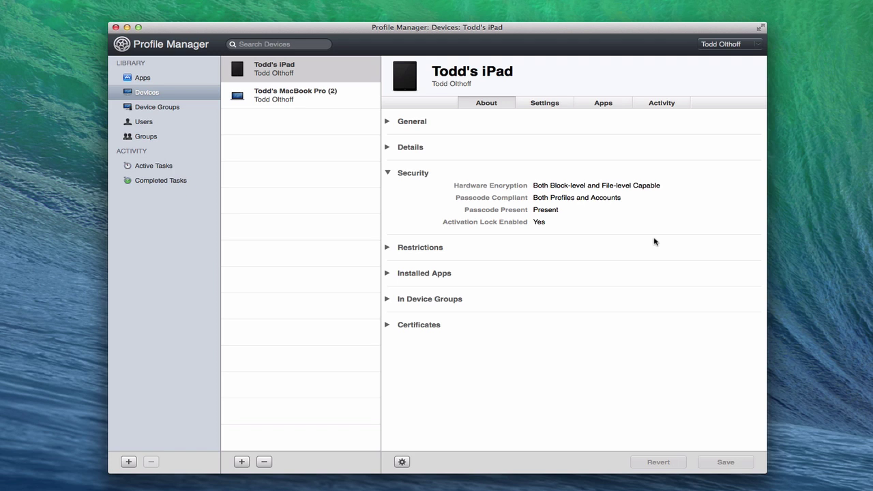
Collapse Security and look through the iPad's Restrictions section.
click(386, 173)
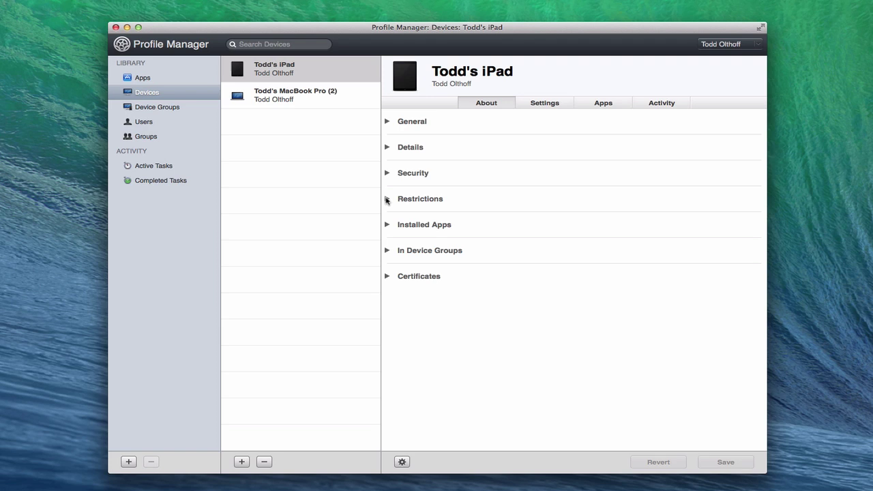
click(387, 199)
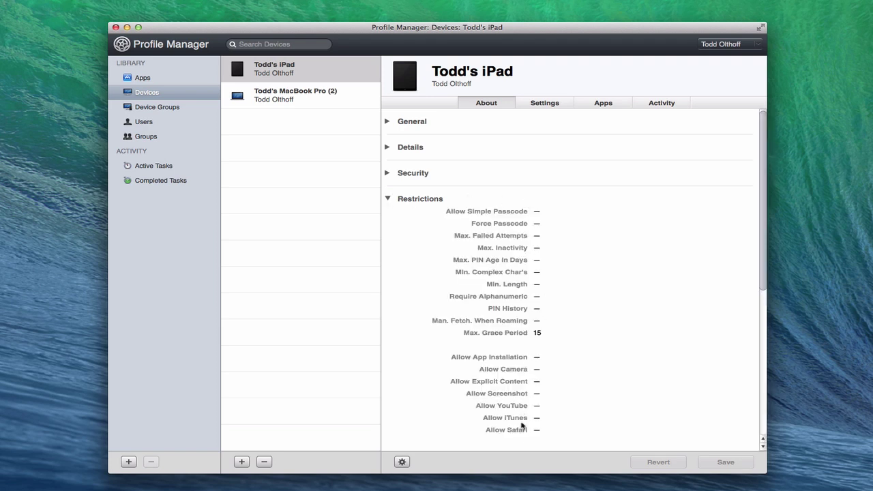
scroll(586, 353, down, 5)
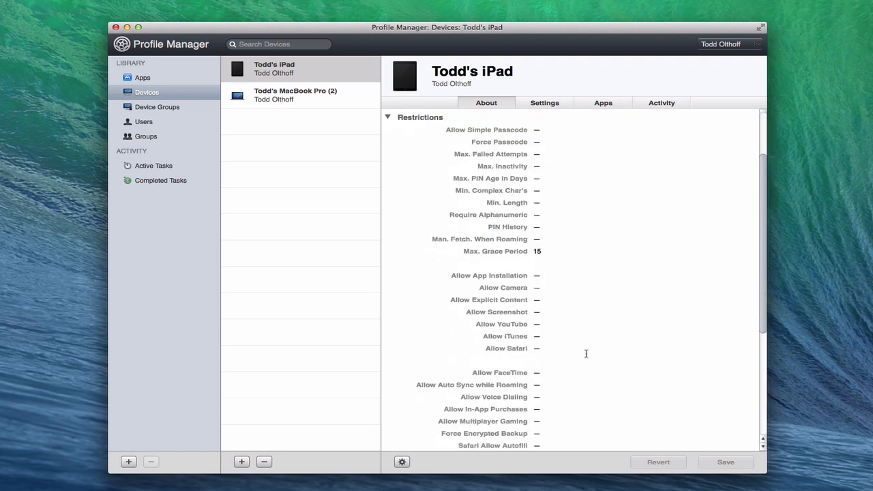
scroll(585, 352, down, 5)
scroll(585, 353, up, 10)
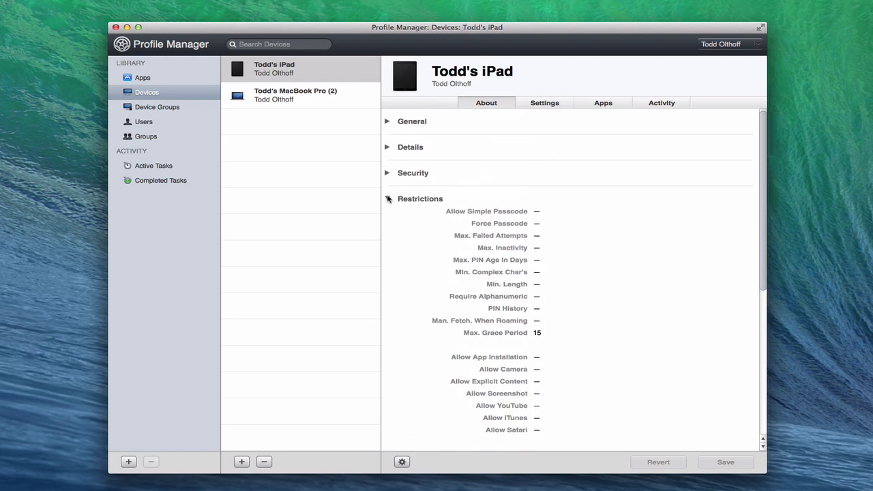
click(387, 198)
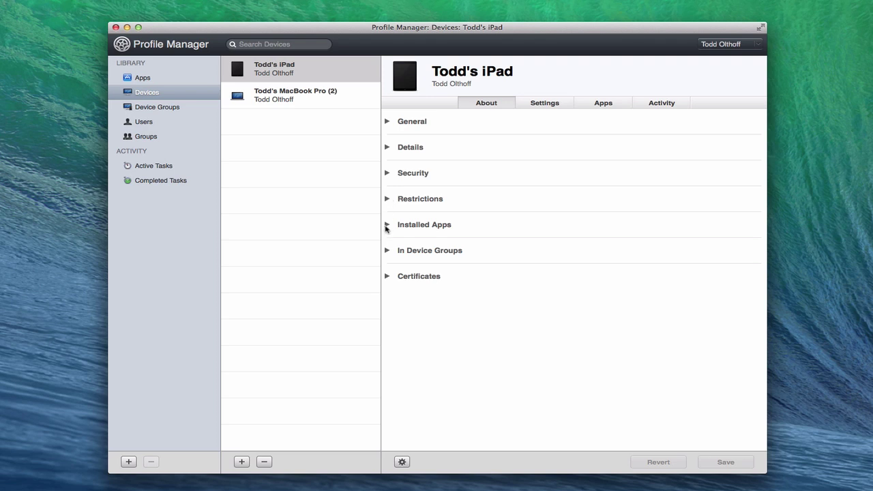
Check the iPad's installed apps and device groups, then list its two certificates.
click(387, 225)
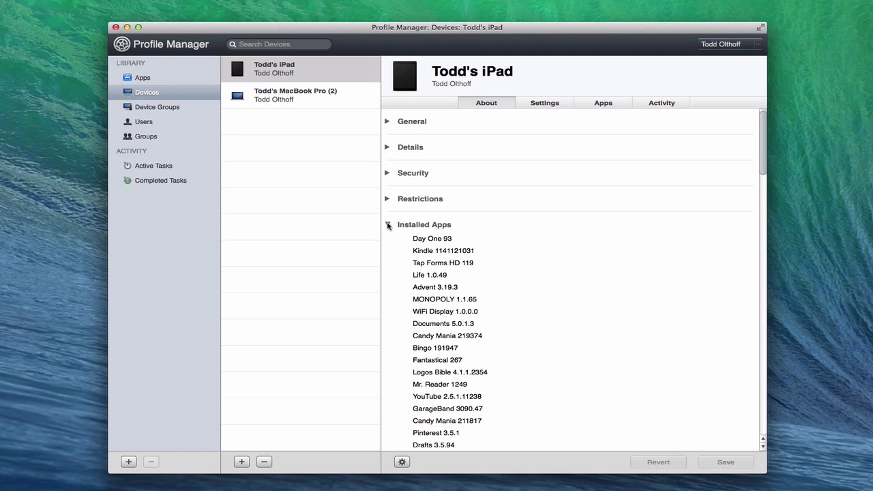
click(388, 224)
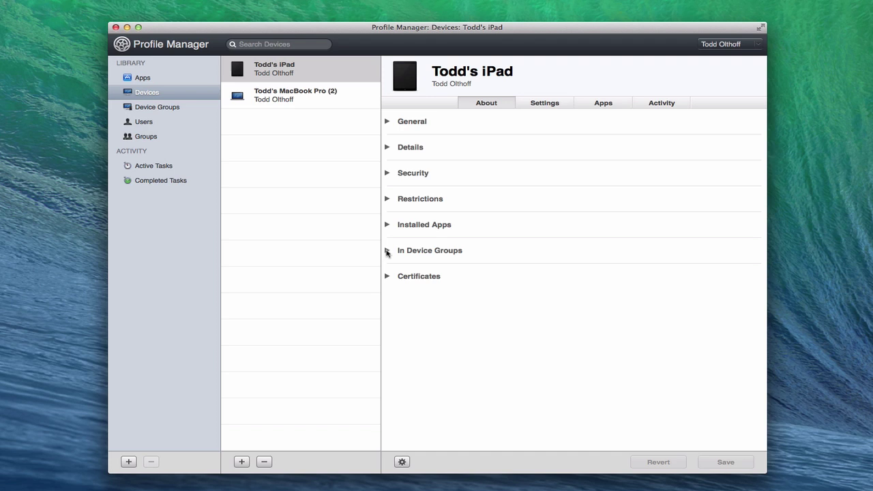
click(387, 251)
click(386, 251)
click(386, 277)
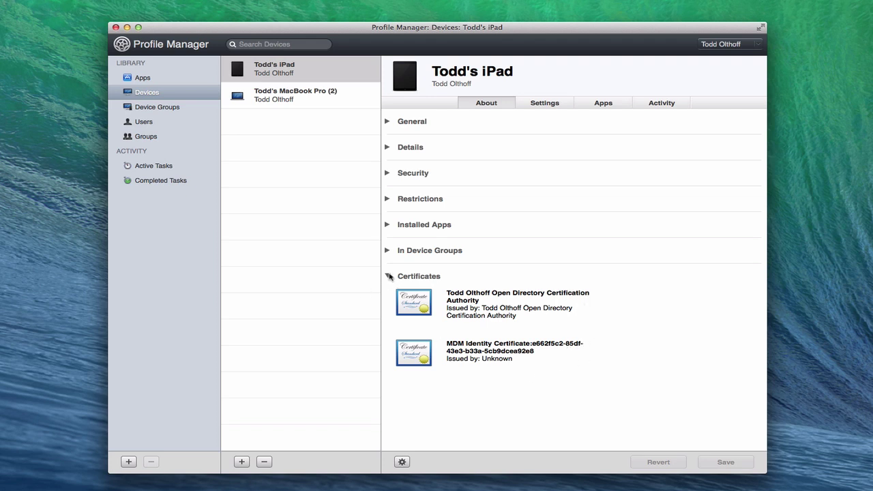
Collapse Certificates and browse the iPad's Settings, Apps and Activity tabs before returning to About.
click(388, 276)
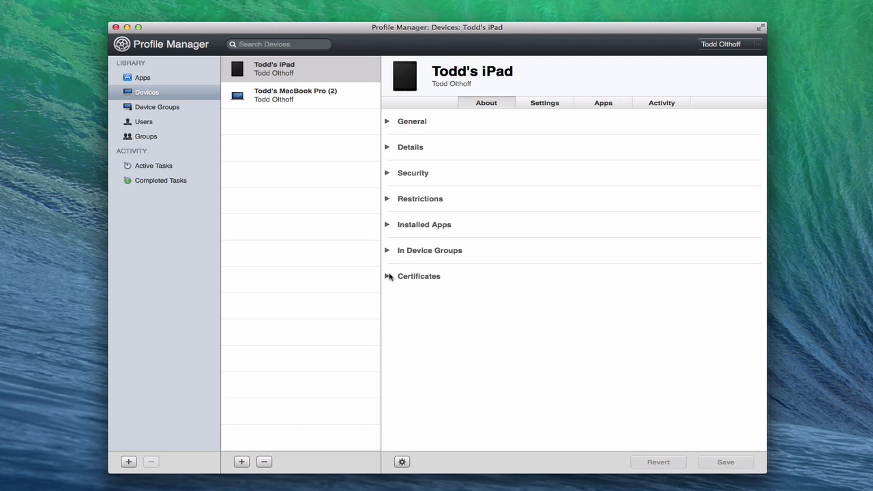
click(538, 103)
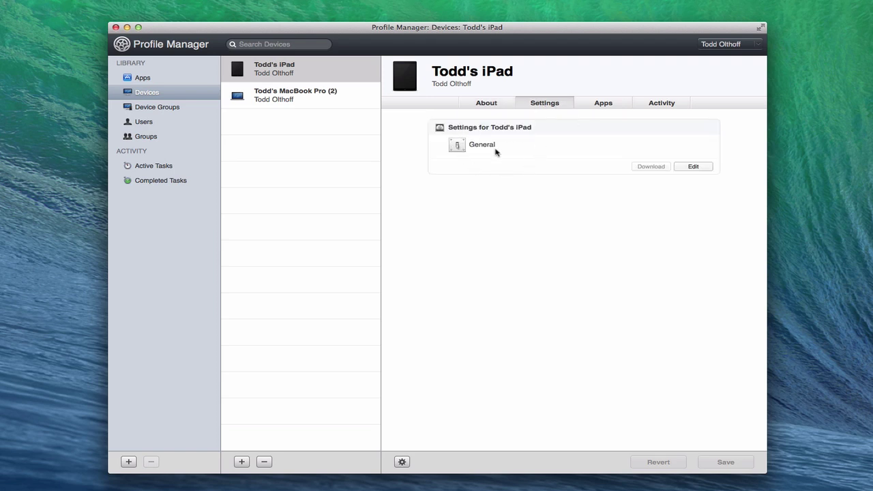
click(604, 105)
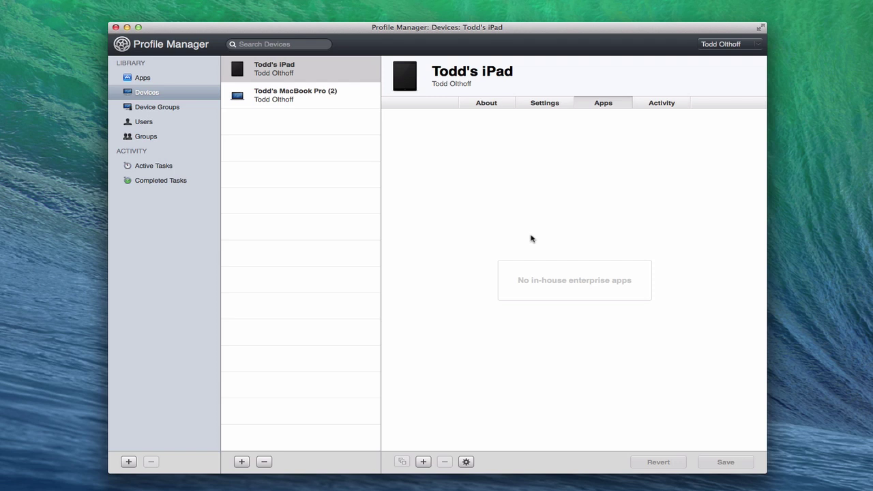
click(662, 107)
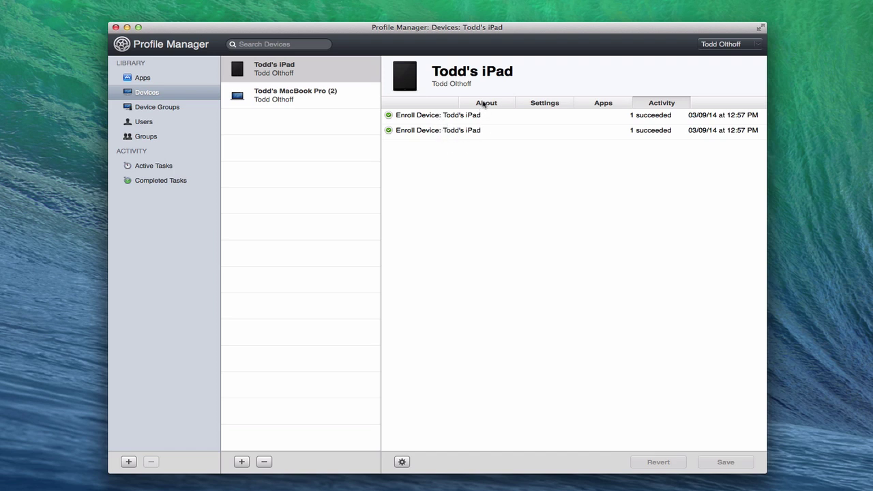
click(484, 103)
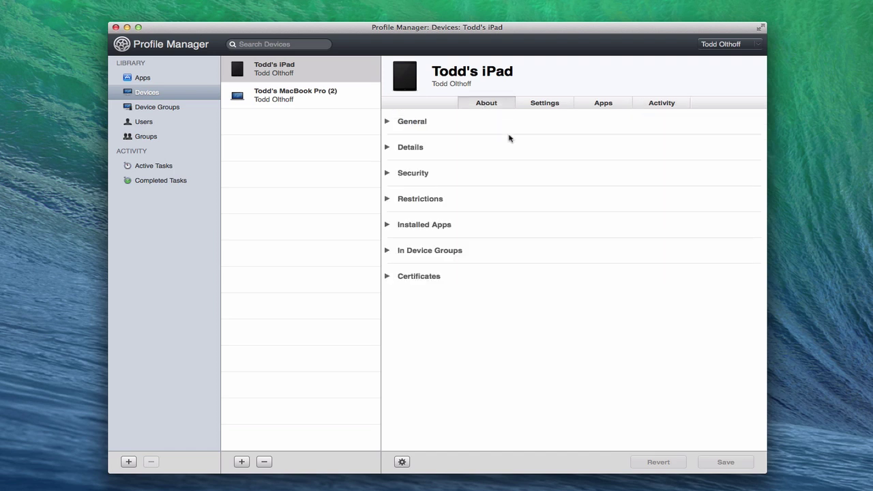
Create a new device group named iOS Devices.
click(156, 107)
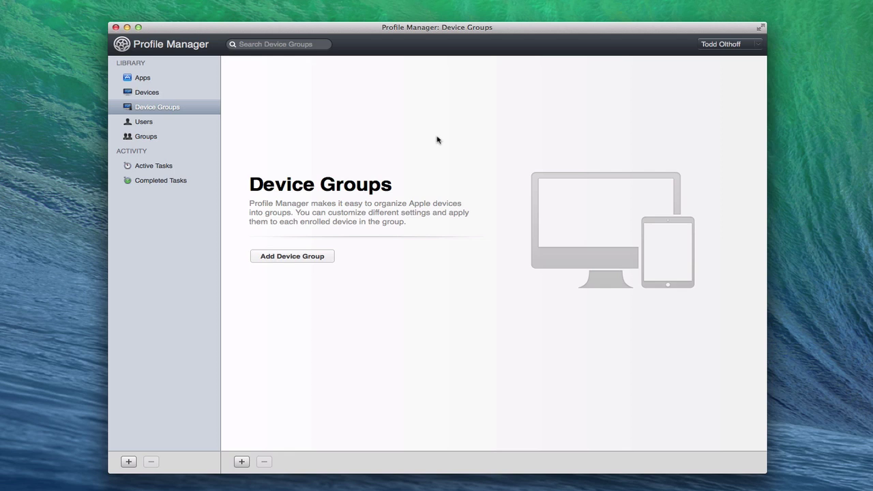
click(292, 257)
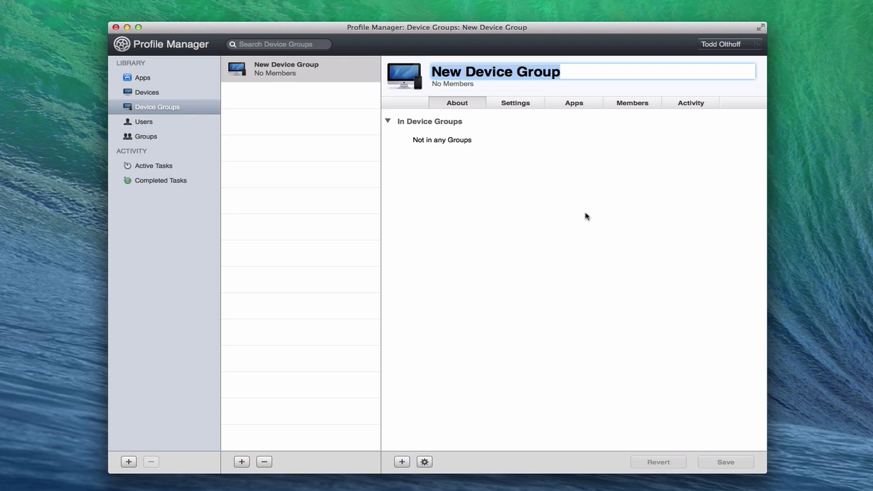
text(iOS)
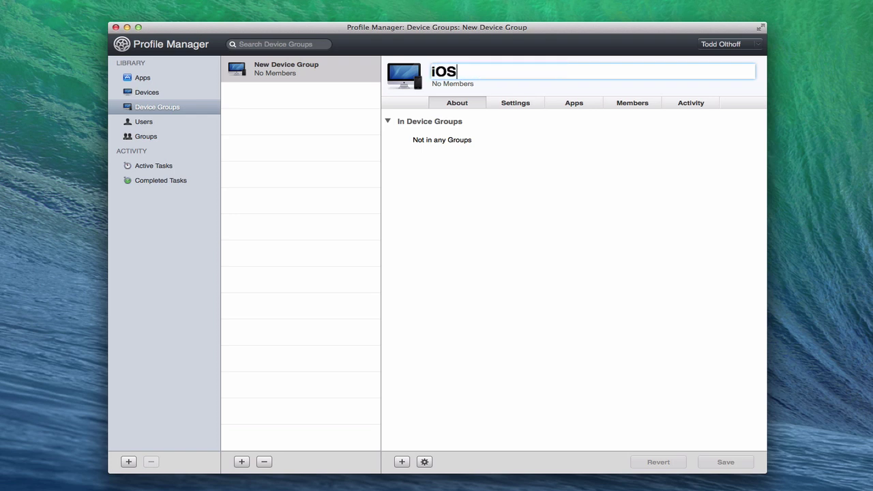
text( Devices)
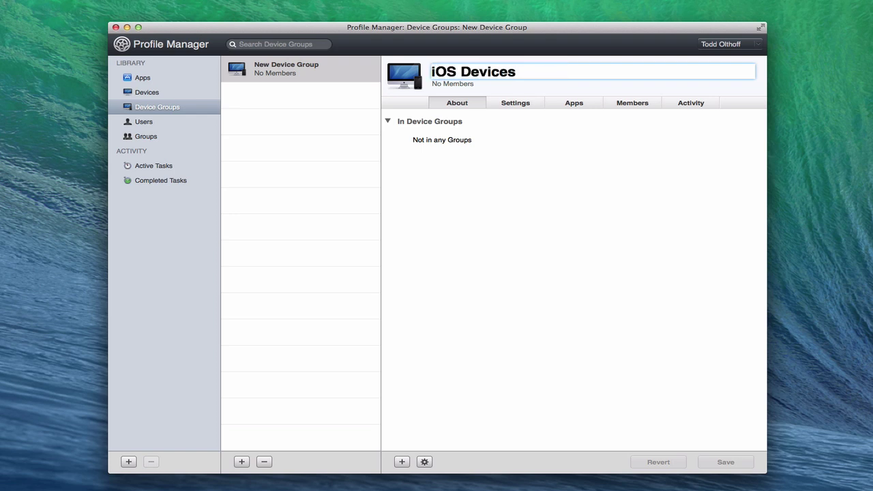
click(556, 262)
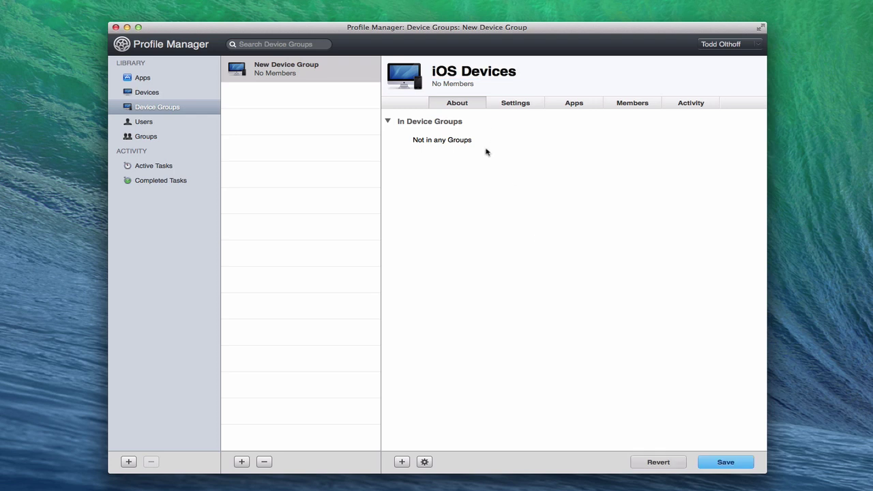
Save the iOS Devices group and add a second group named Mac Devices.
click(241, 463)
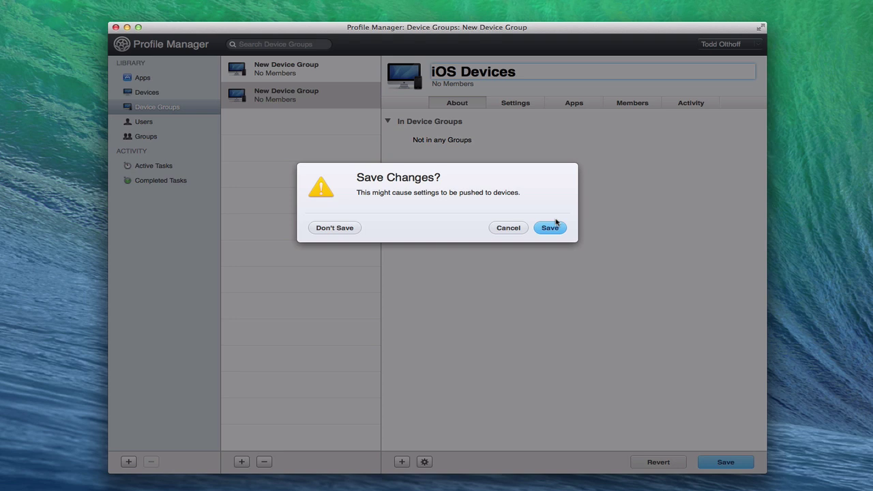
click(550, 228)
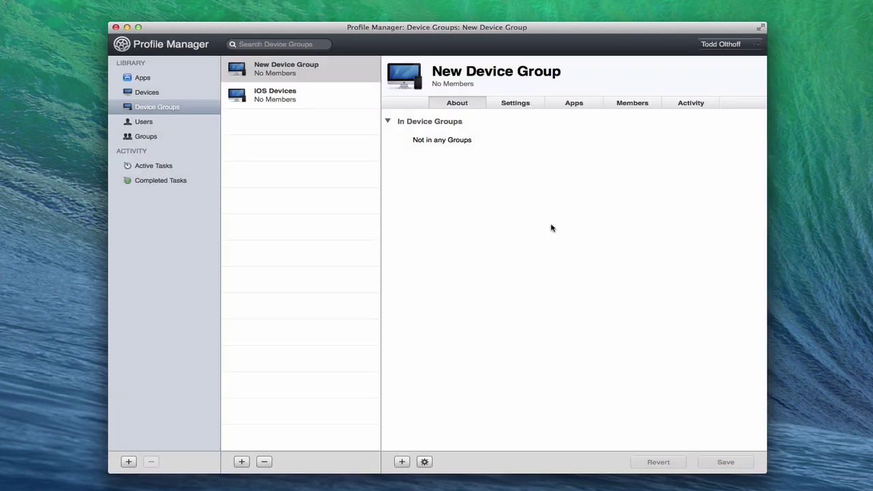
click(483, 74)
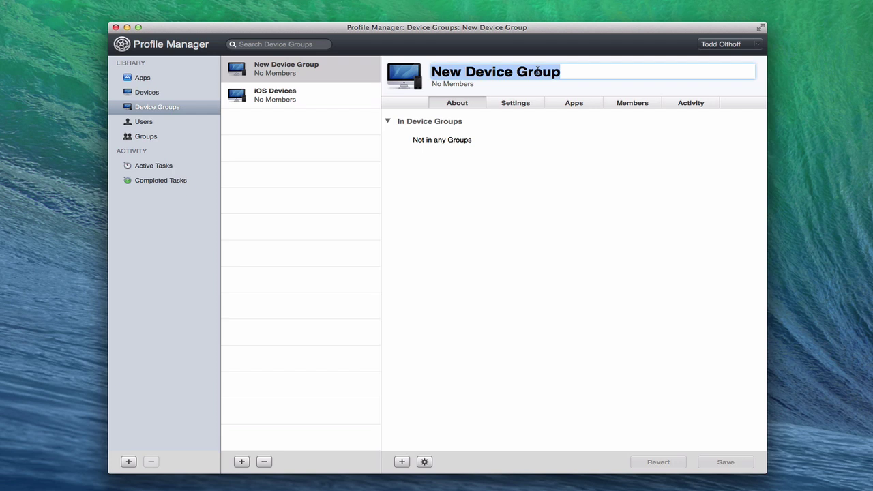
text(Mac Devic)
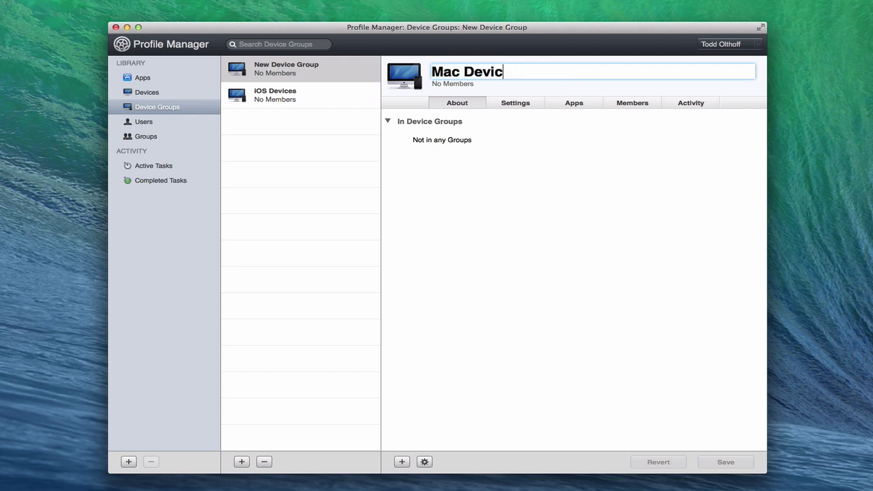
text(es)
key(Return)
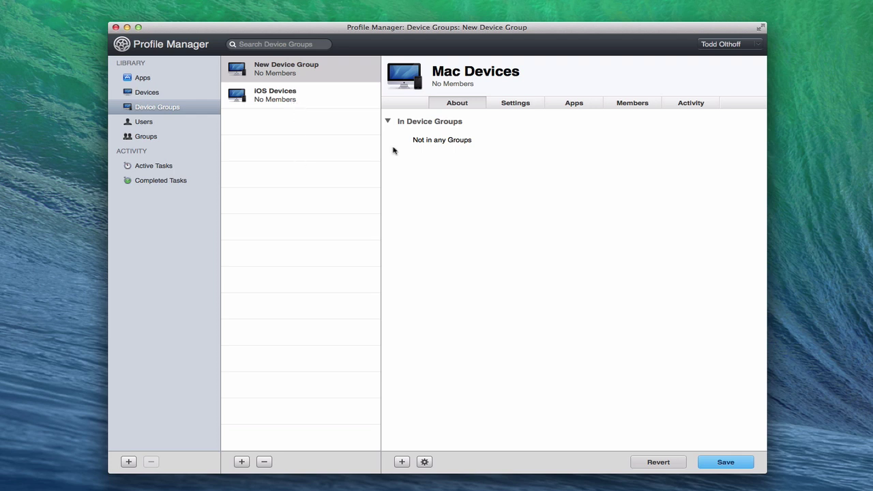
Add the MacBook Pro as a member of Mac Devices and save the group.
click(633, 104)
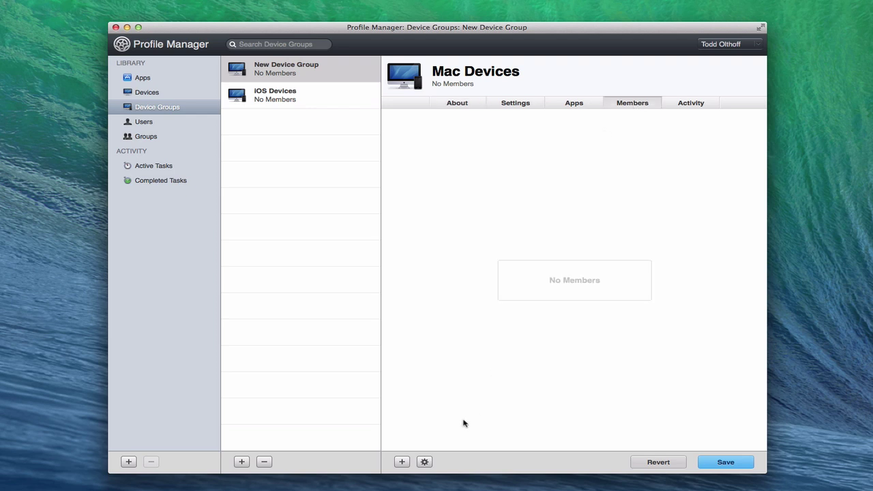
click(402, 462)
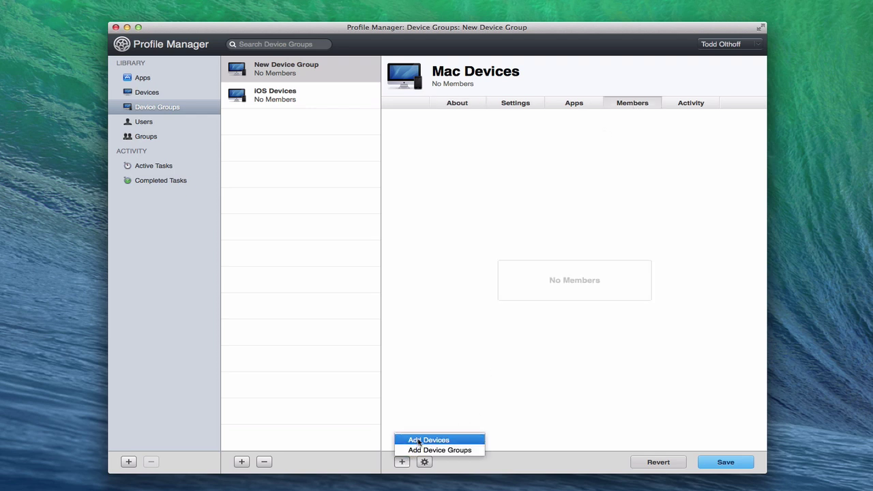
click(420, 441)
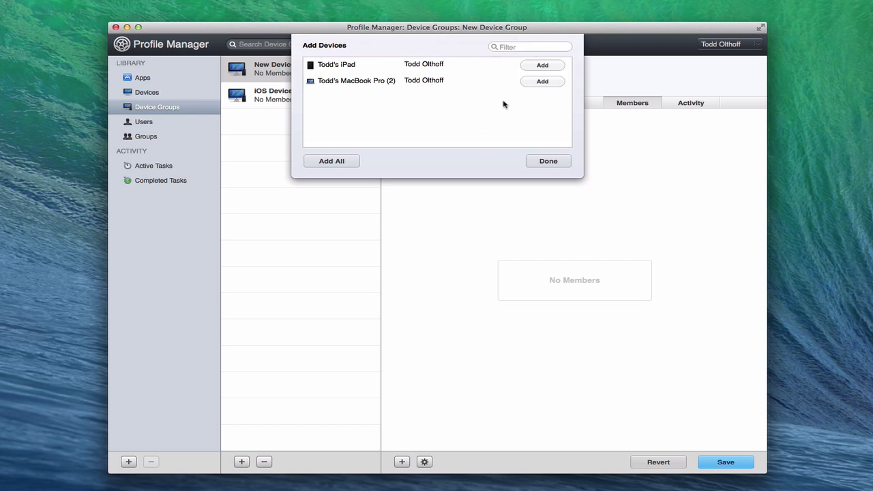
click(542, 83)
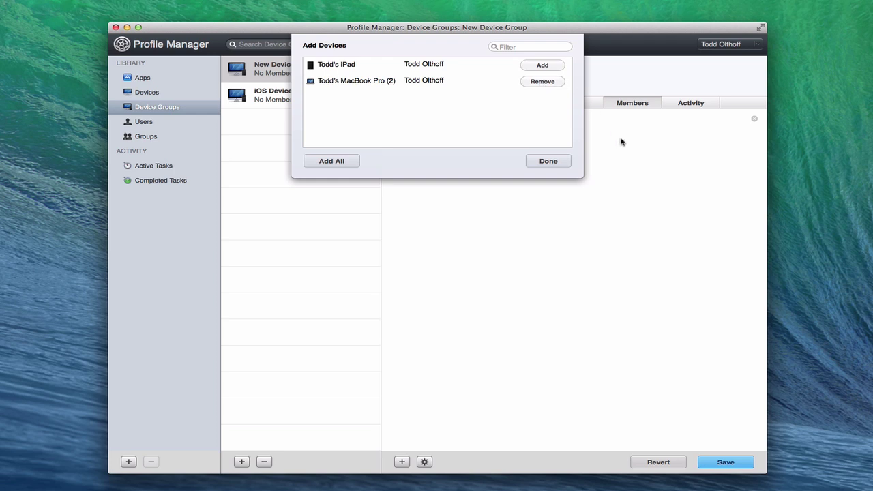
click(540, 162)
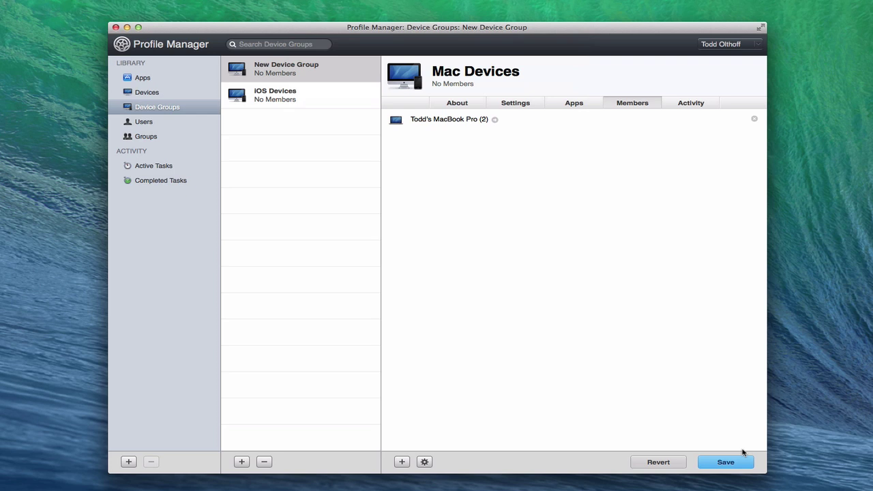
click(725, 463)
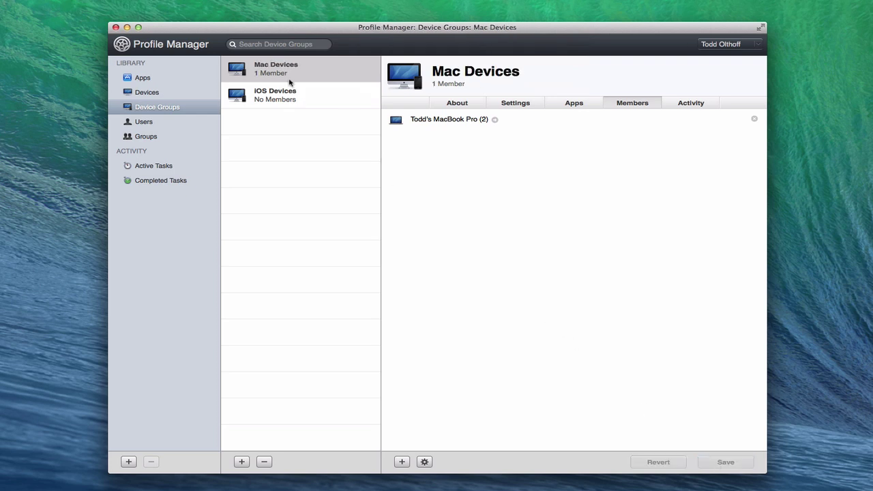
Add the iPad as a member of iOS Devices and save the group.
click(274, 98)
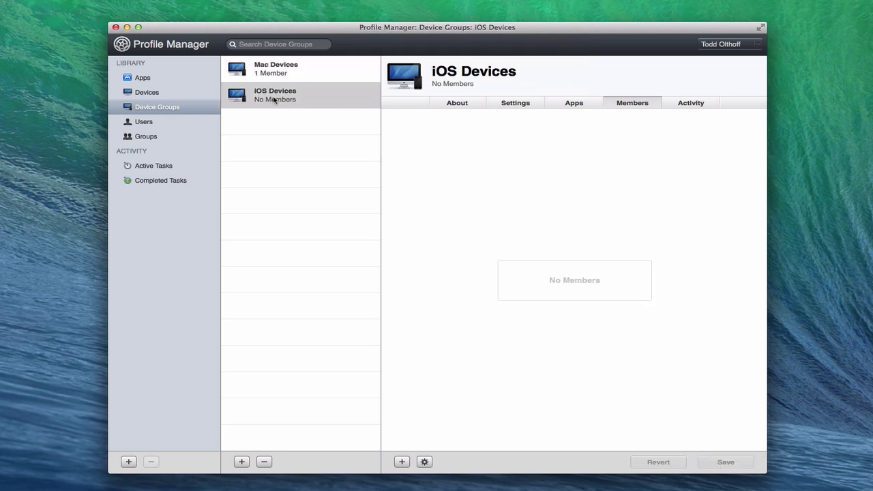
click(401, 462)
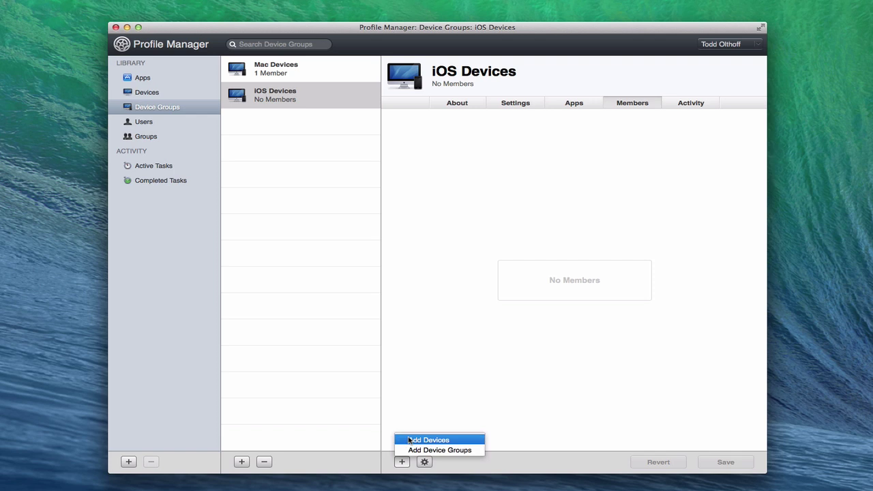
click(409, 440)
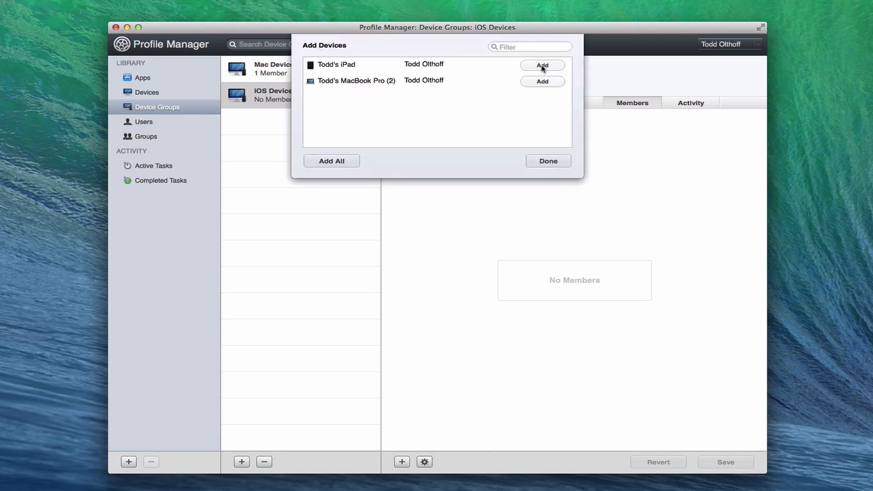
click(542, 65)
click(551, 162)
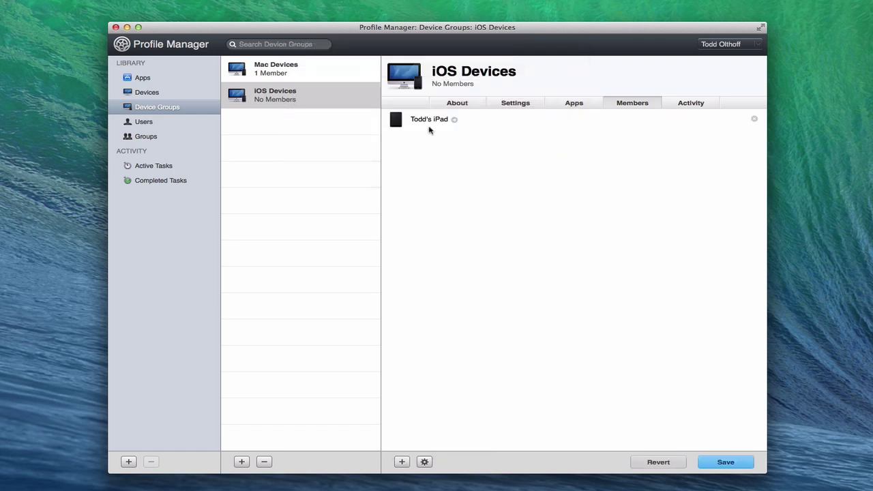
click(717, 463)
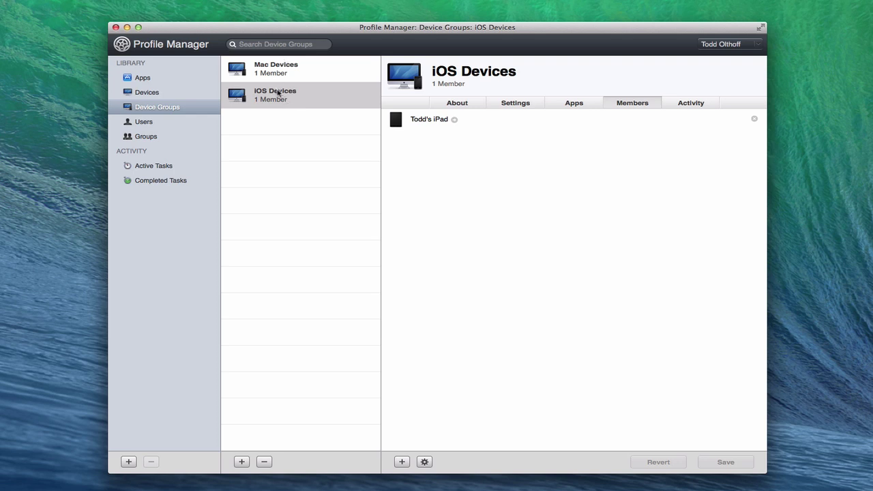
Edit the iOS Devices group's settings profile and scroll the payload list to Security & Privacy.
click(513, 104)
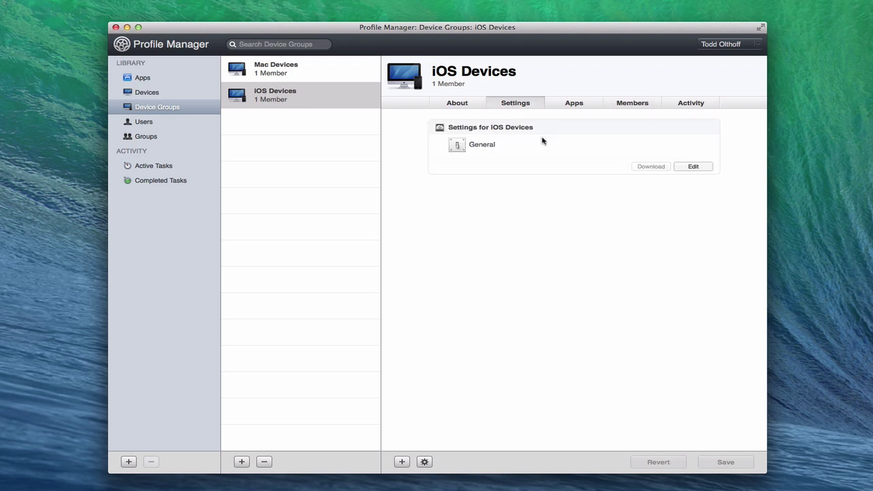
click(693, 166)
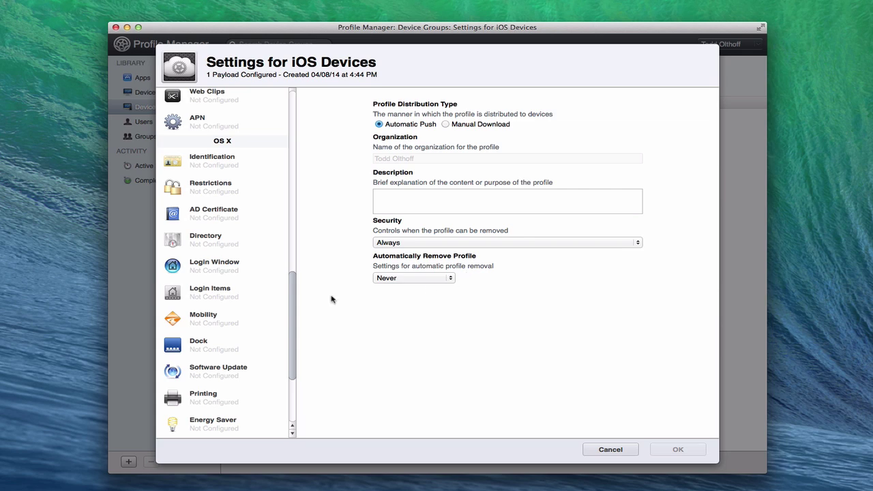
drag(292, 285, 298, 90)
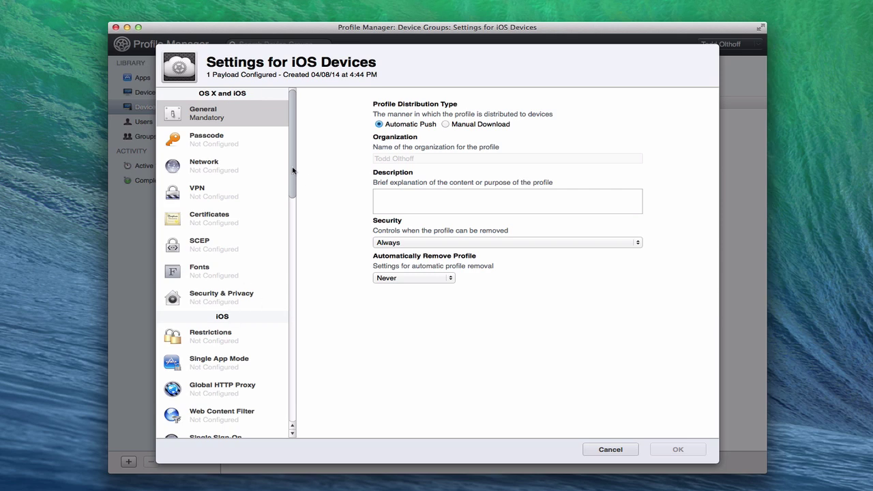
drag(292, 171, 288, 151)
Configure a Security & Privacy payload, reviewing its General, FileVault and Privacy options.
click(210, 301)
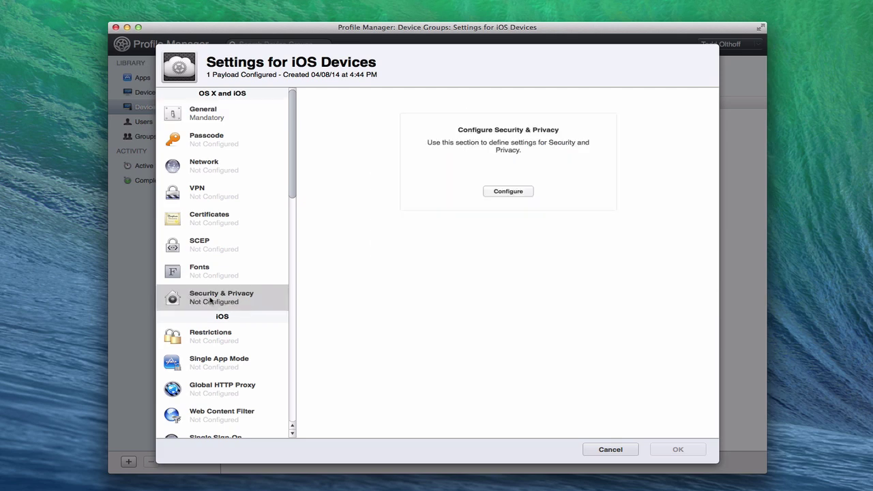
scroll(211, 300, down, 1)
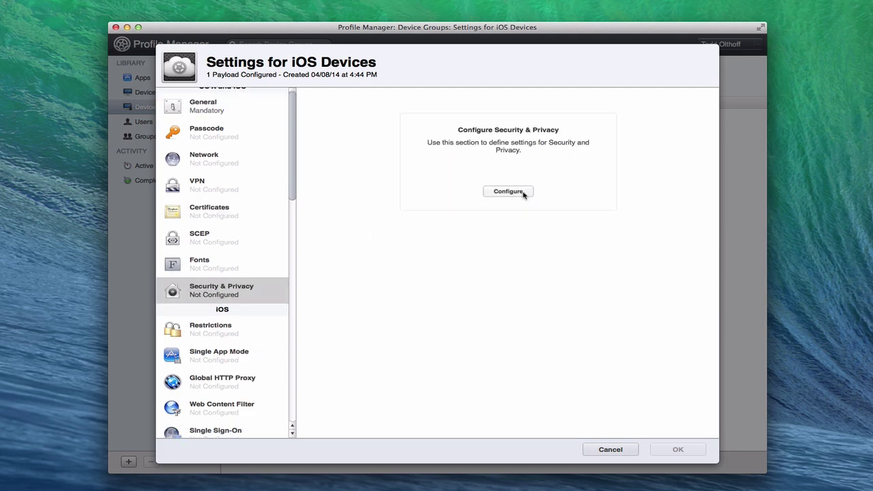
click(509, 191)
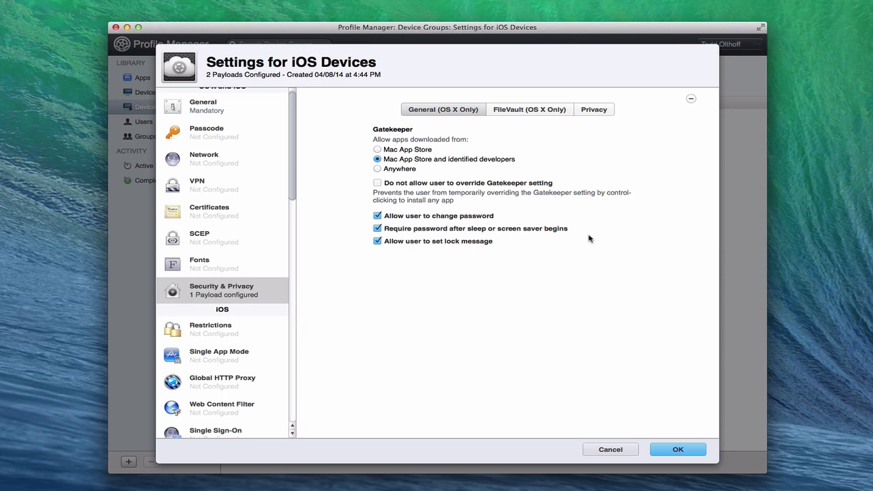
click(527, 110)
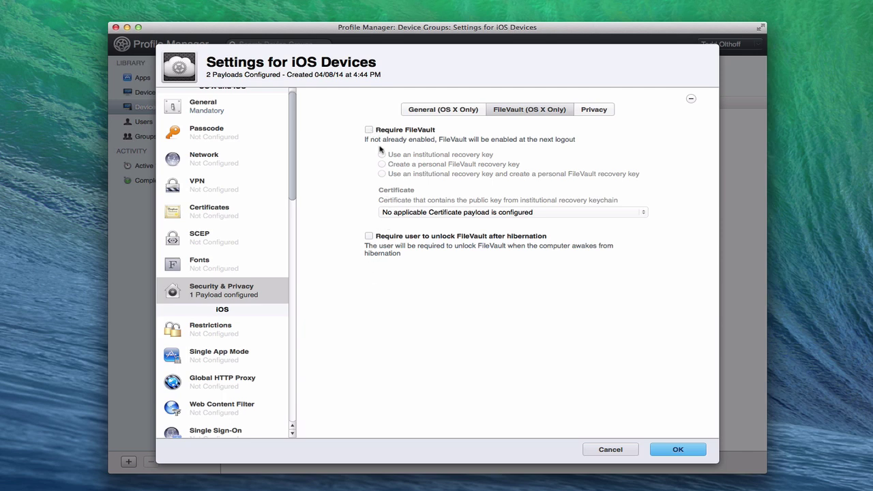
click(595, 110)
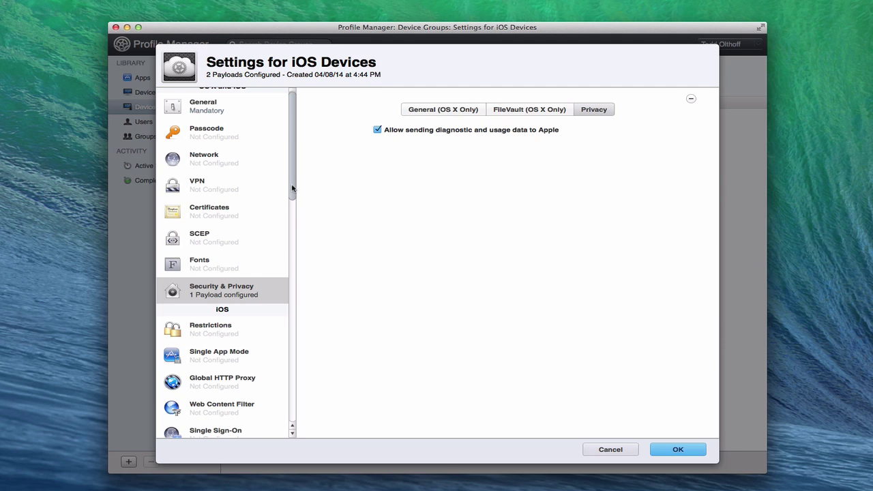
drag(292, 187, 285, 239)
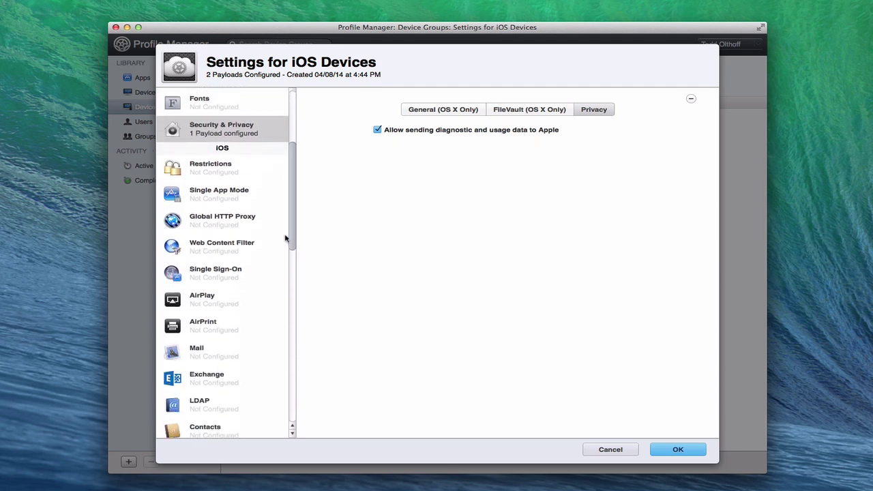
Configure the iOS Restrictions payload and a Single App Mode payload locked to Safari.
click(209, 167)
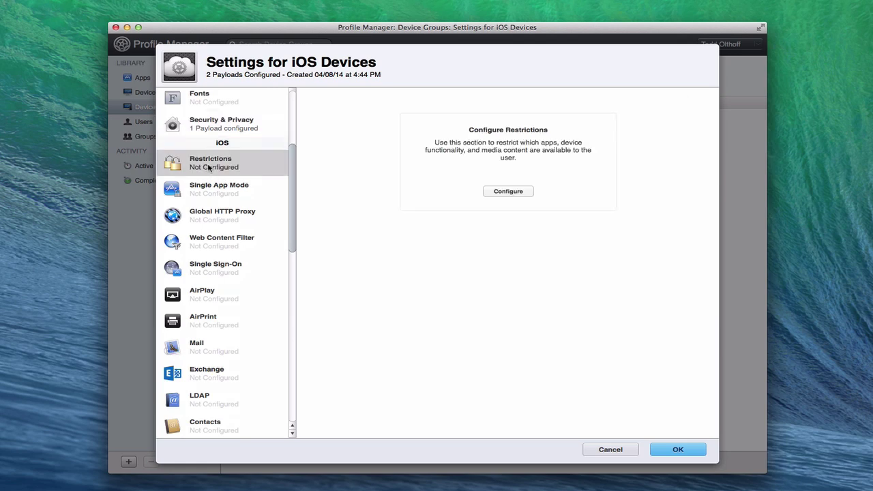
click(509, 191)
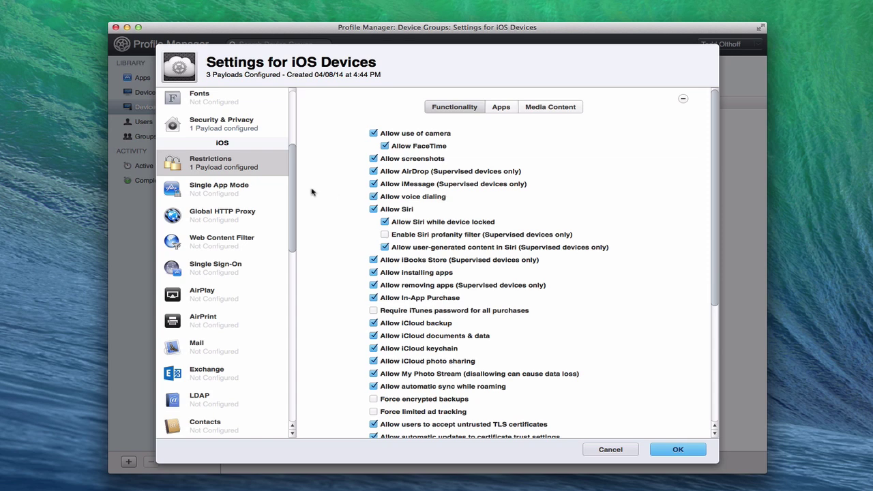
click(217, 191)
click(491, 192)
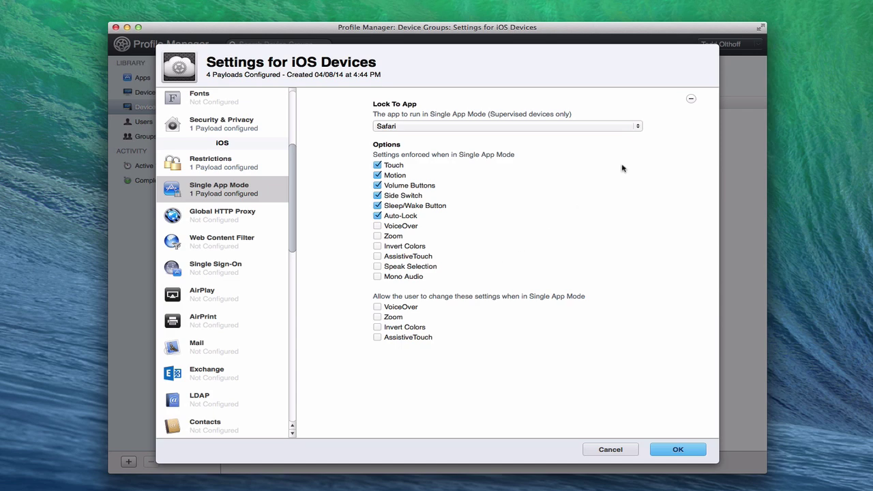
click(637, 127)
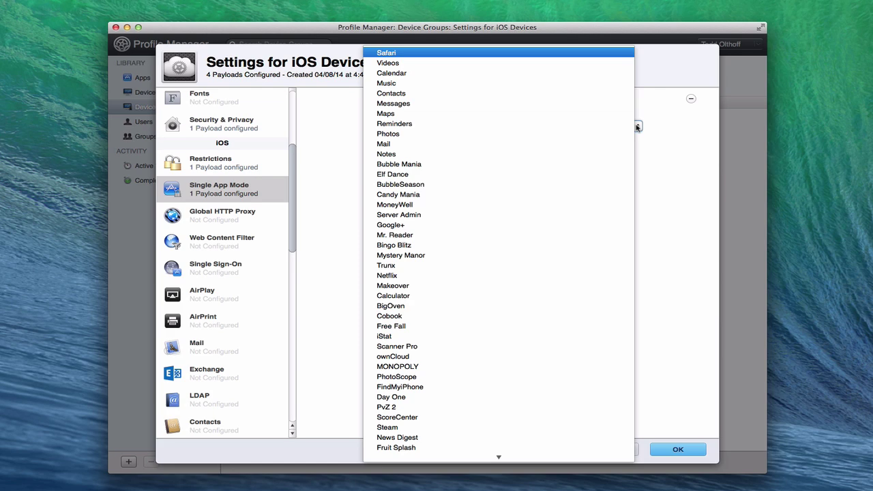
click(656, 129)
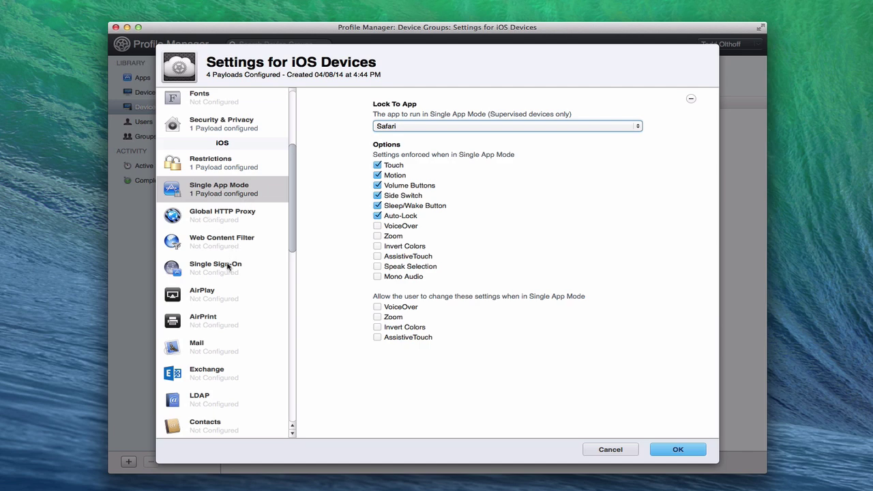
Add an OS X Restrictions payload to the iOS Devices profile.
scroll(227, 274, down, 5)
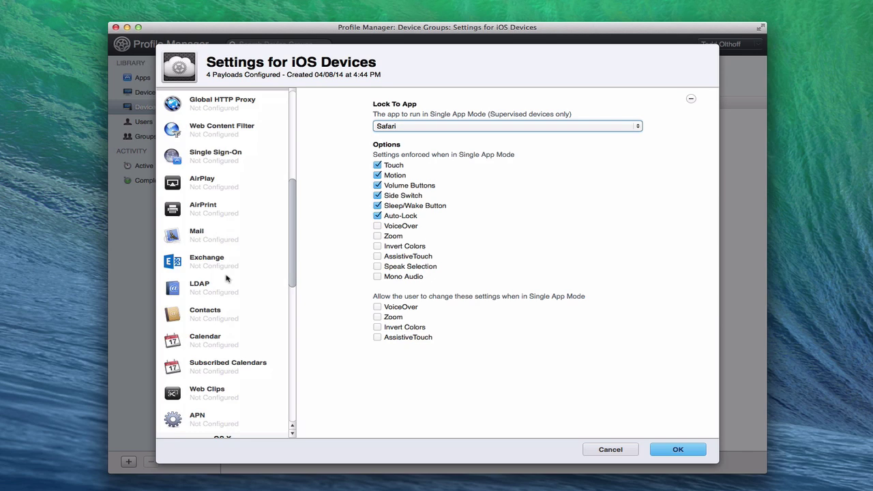
scroll(230, 397, down, 1)
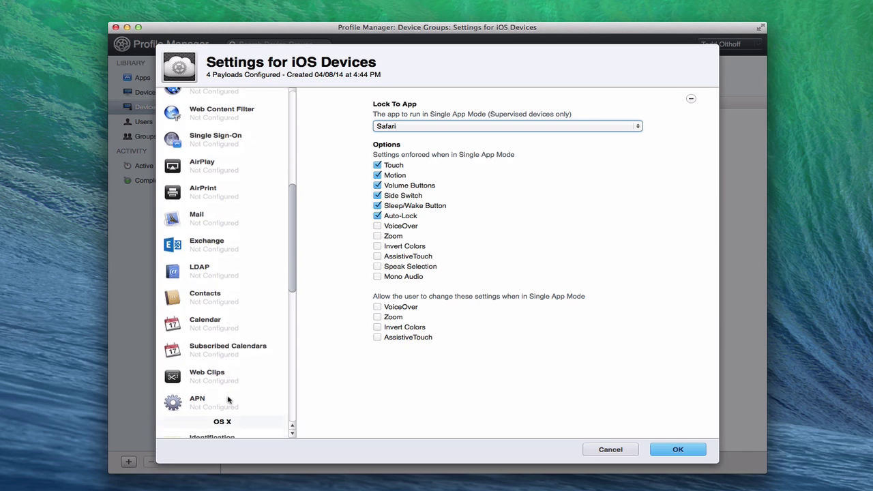
scroll(229, 400, down, 3)
scroll(230, 401, down, 5)
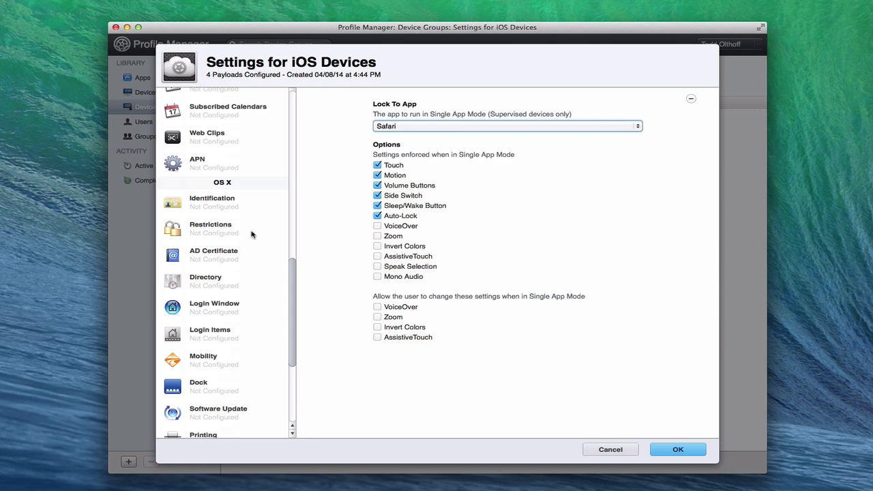
click(213, 229)
click(508, 192)
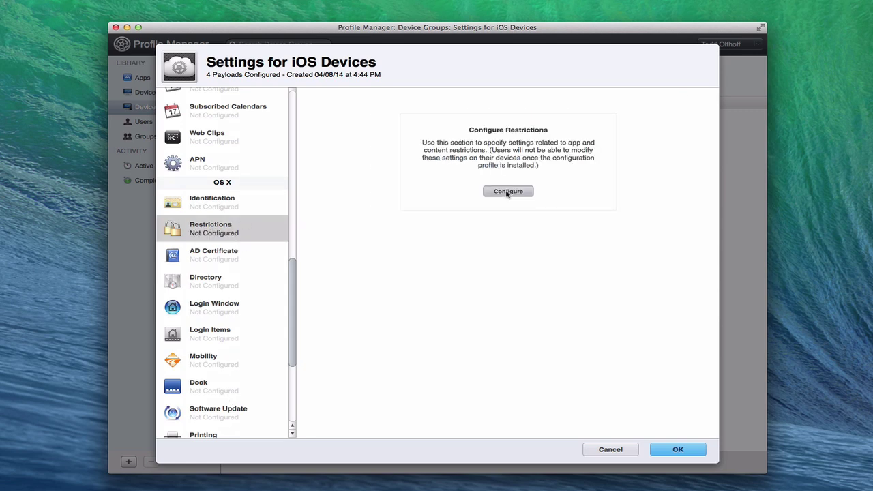
Review the Apps, Widgets, Media, Sharing and Desktop restriction tabs.
scroll(486, 214, down, 2)
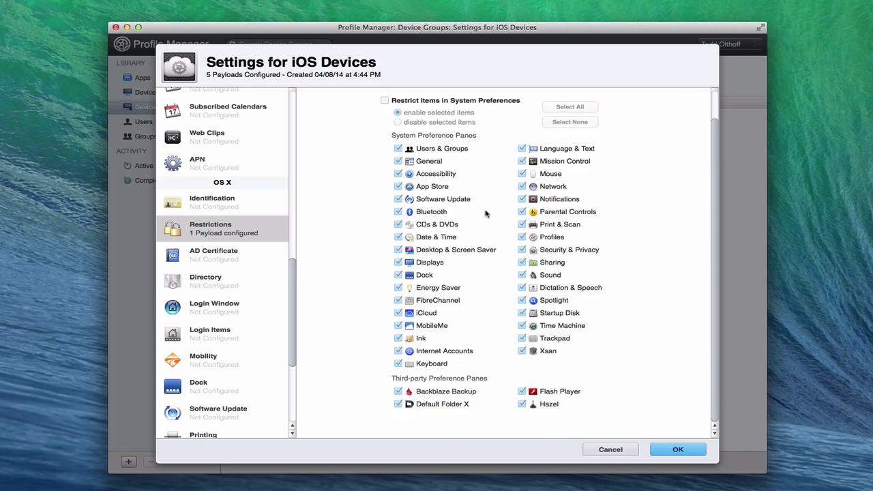
scroll(486, 213, up, 2)
click(451, 110)
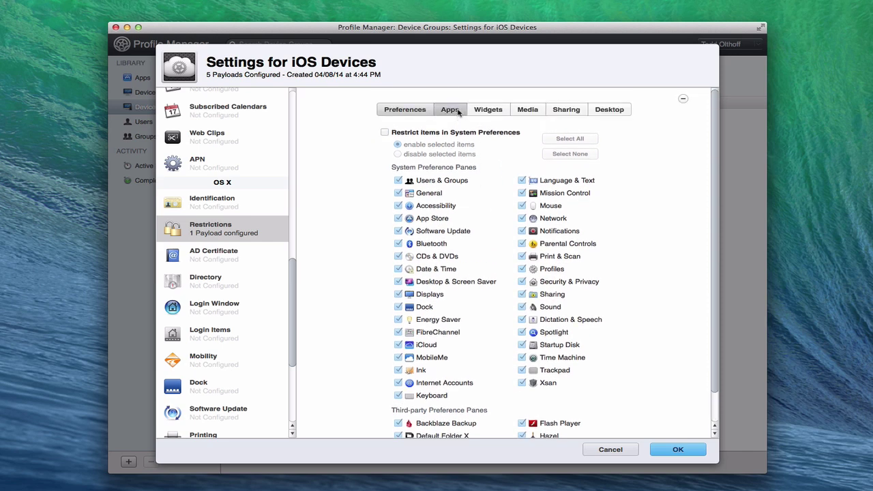
click(494, 113)
click(524, 113)
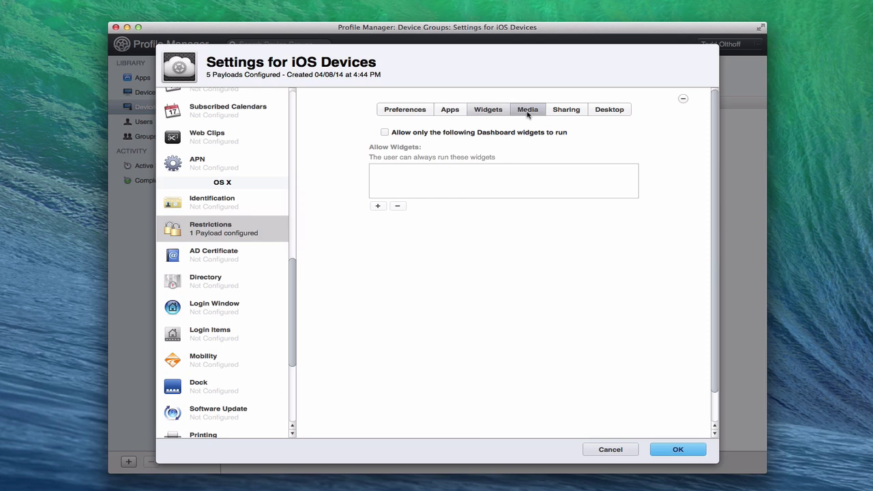
click(566, 114)
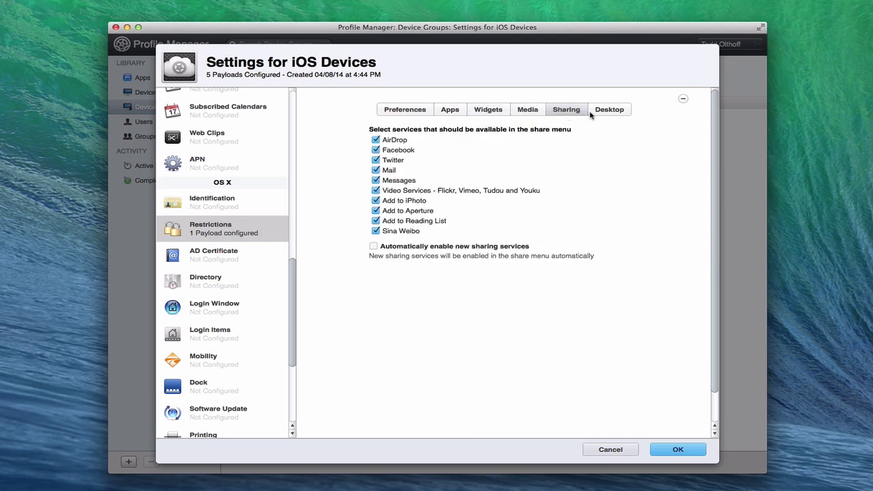
click(602, 113)
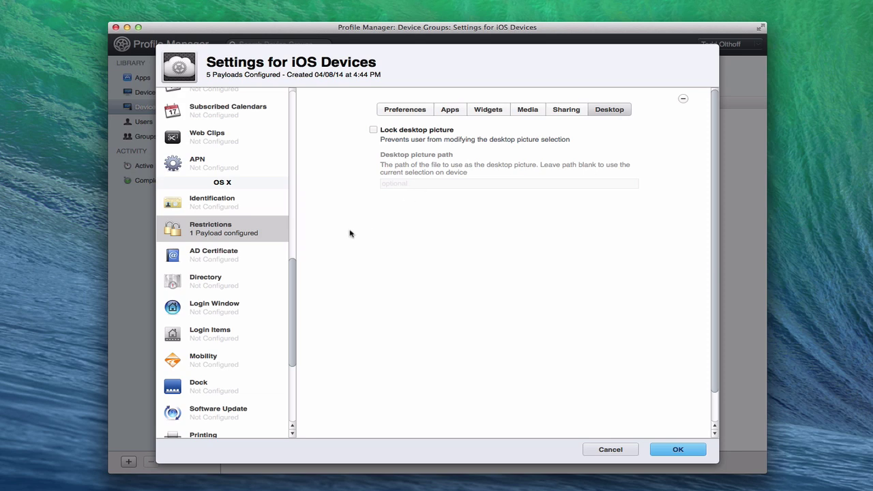
scroll(221, 289, down, 1)
Add a Login Window payload, enter a Banner message, and check the Options tab's 30-minute idle logout.
click(206, 291)
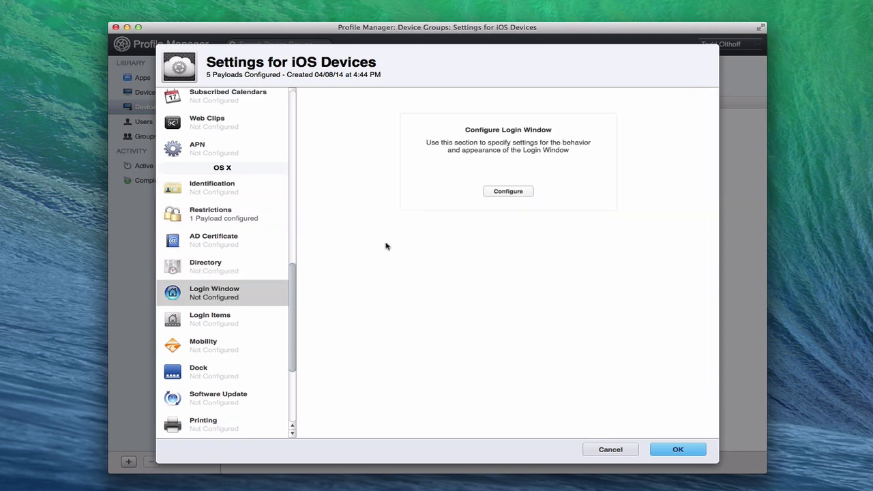
click(511, 193)
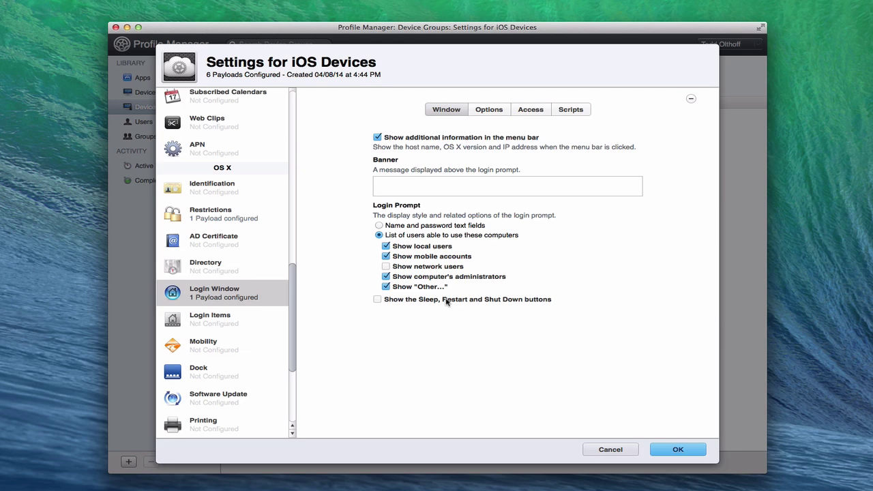
click(398, 180)
click(489, 110)
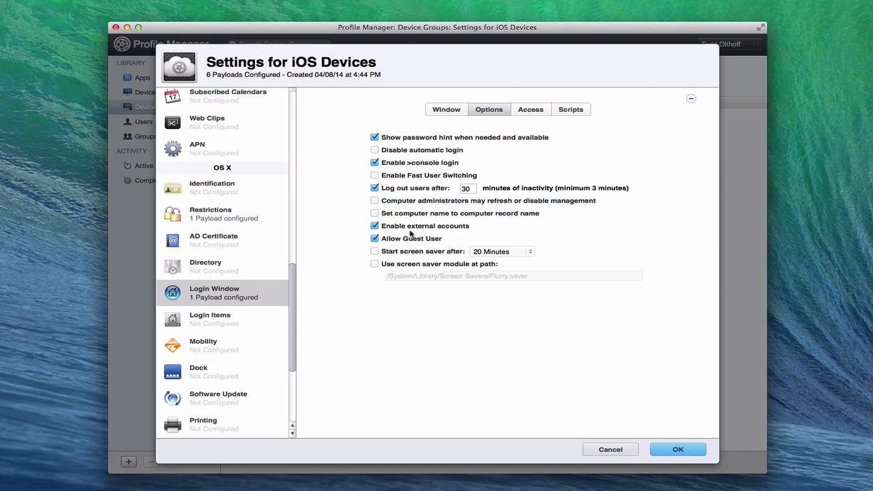
Review the Login Window Access rules and Scripts, where no login or logout script is uploaded.
click(531, 114)
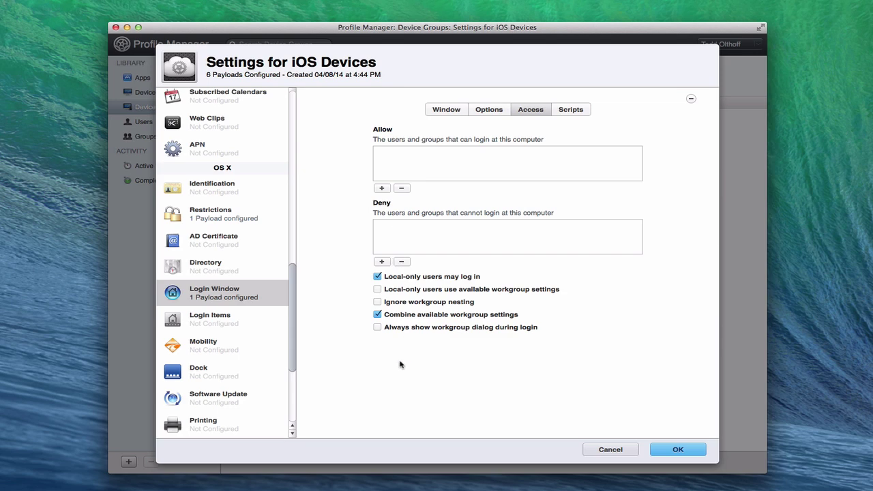
click(572, 110)
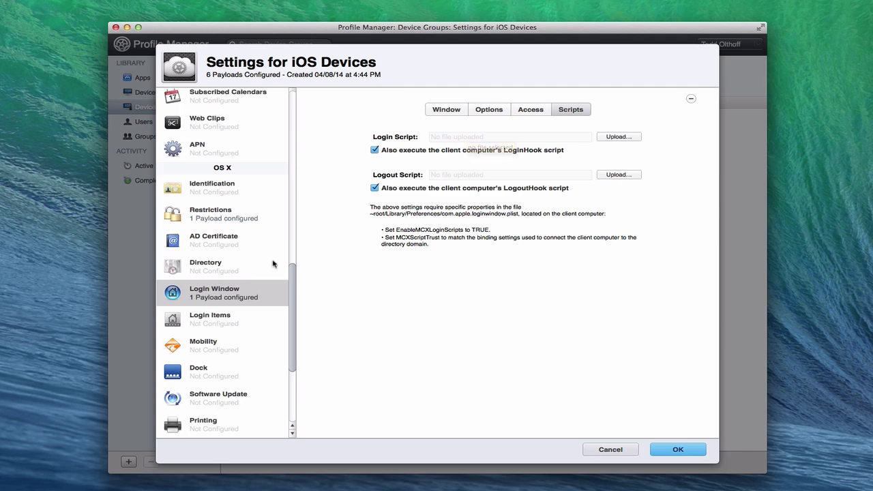
Pass over Login Items and add a Software Update payload, leaving its server URL empty.
click(213, 322)
scroll(219, 322, down, 3)
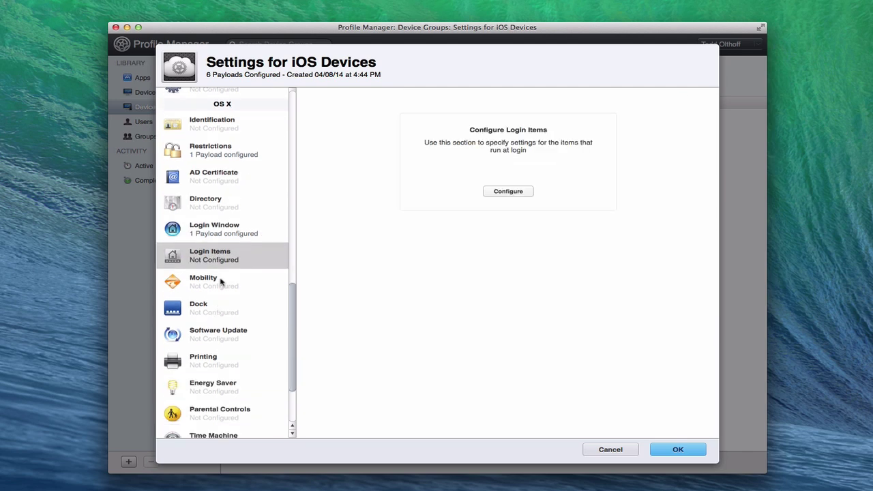
click(228, 336)
click(509, 192)
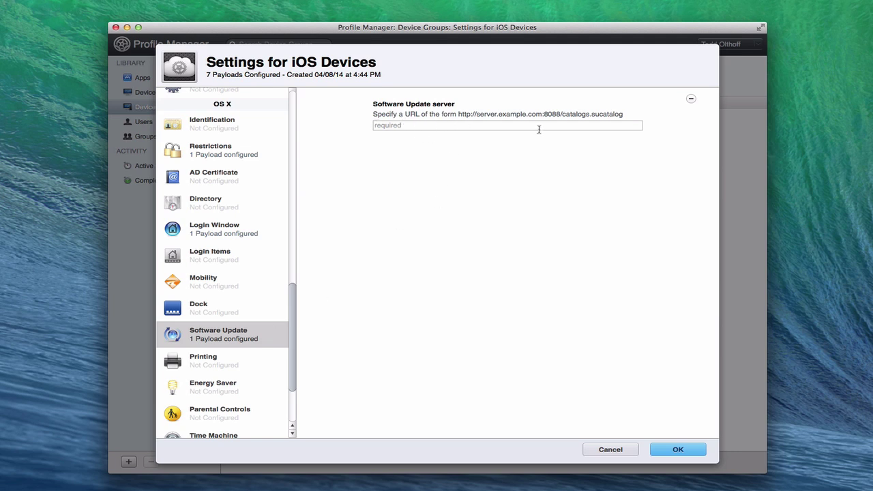
scroll(235, 355, down, 3)
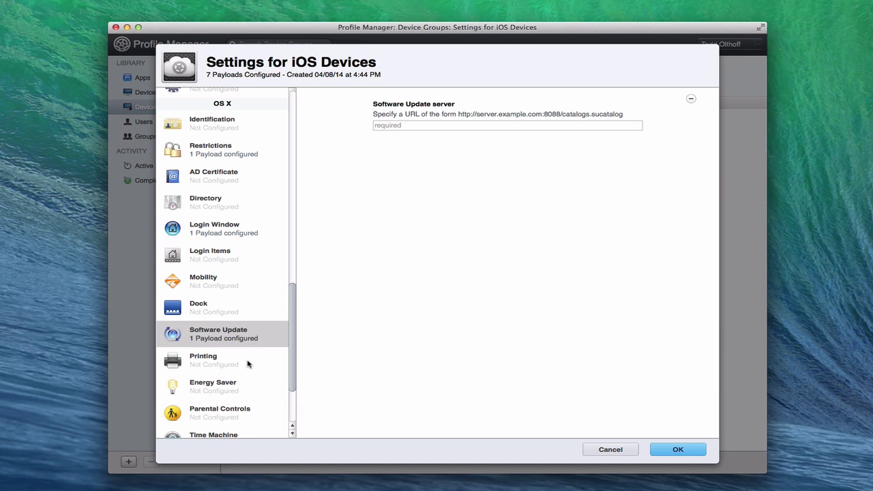
Add an Energy Saver payload, reviewing Desktop, Portable battery/power adapter and Schedule defaults.
click(199, 326)
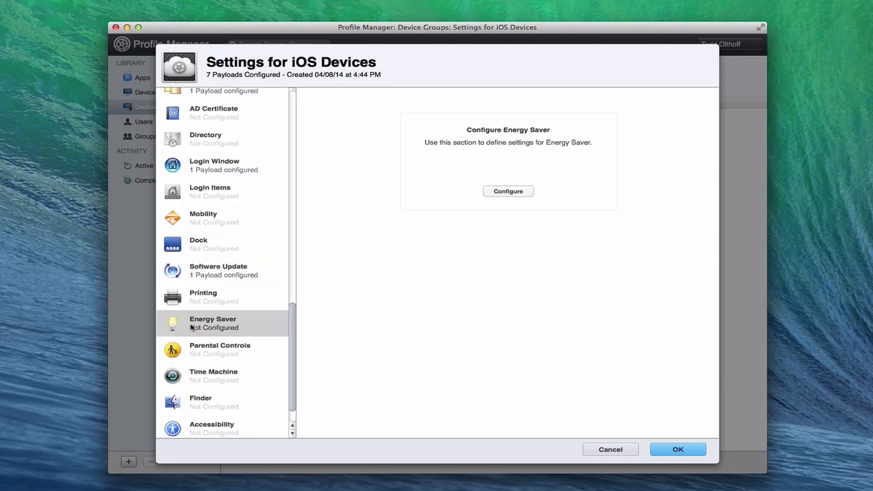
click(504, 193)
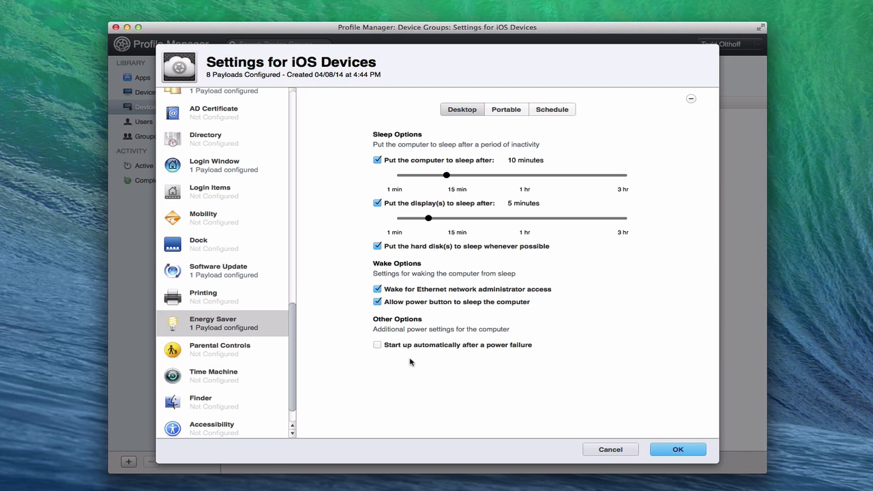
click(507, 112)
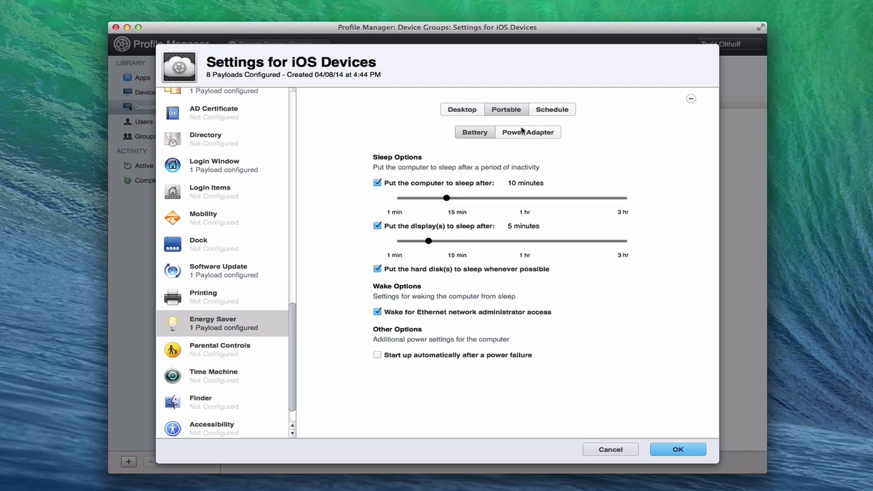
click(529, 133)
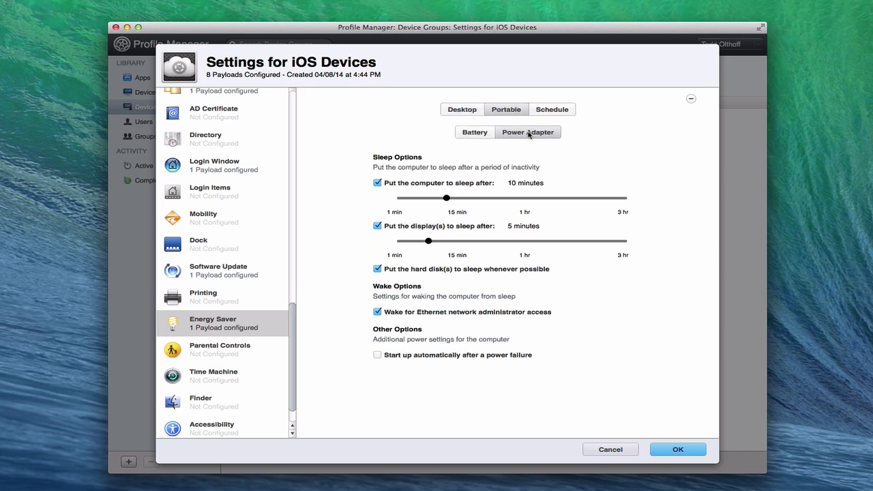
click(473, 133)
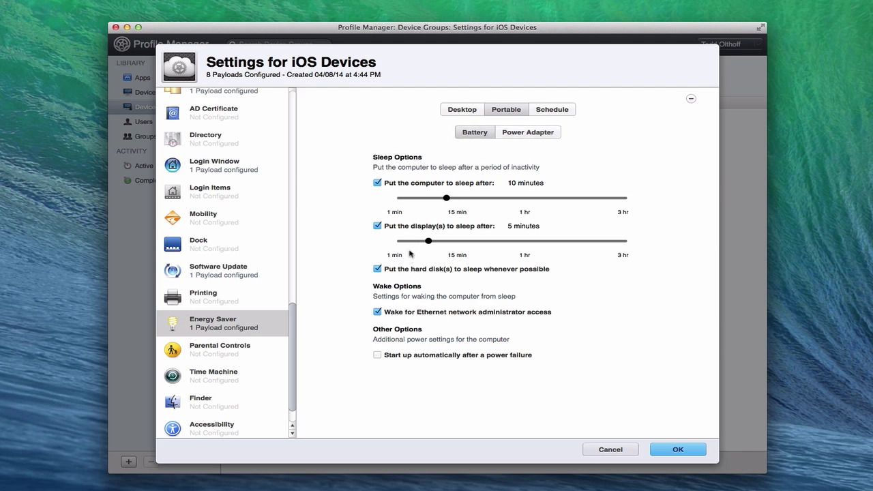
click(553, 112)
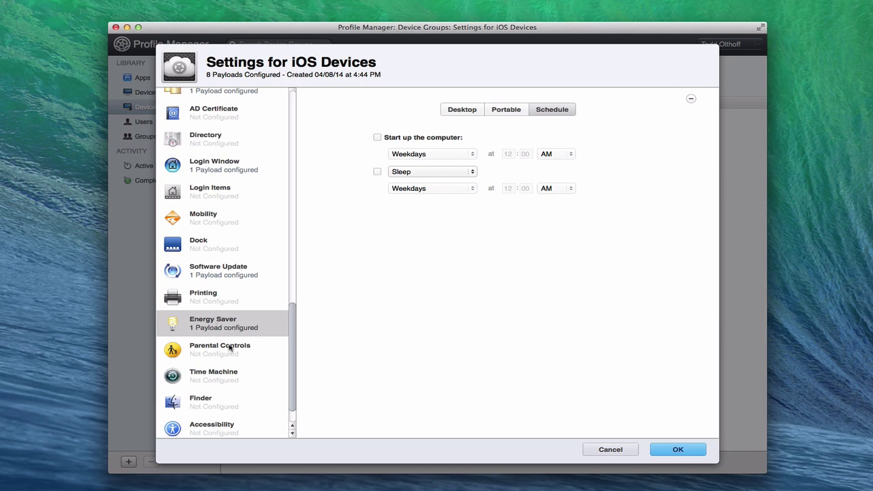
Skip Parental Controls and add a Time Machine payload with its backup server URL left empty.
click(205, 353)
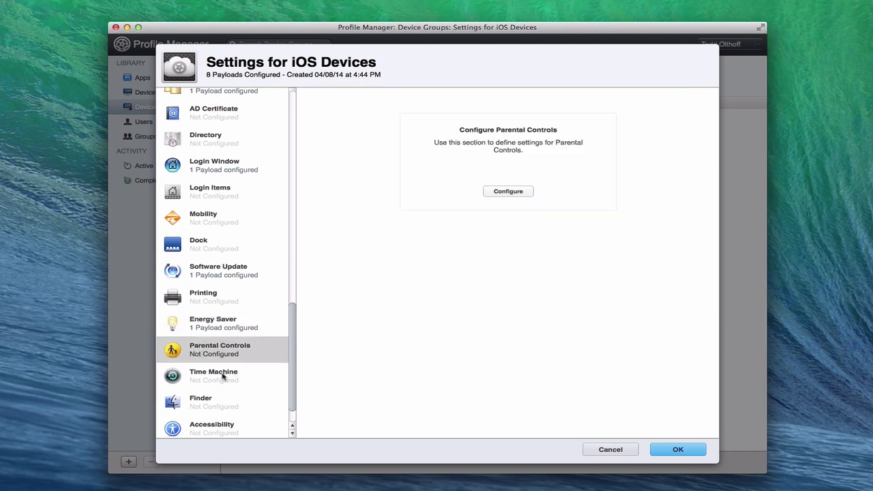
click(210, 381)
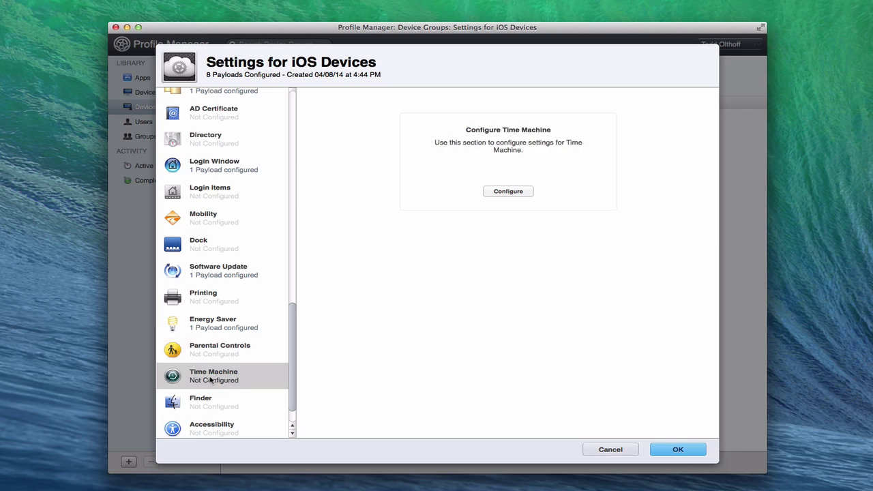
click(497, 193)
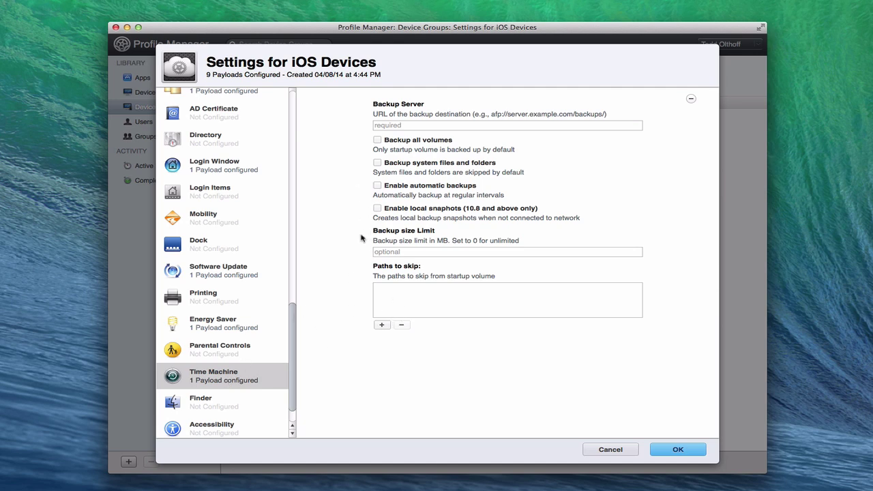
scroll(260, 391, down, 2)
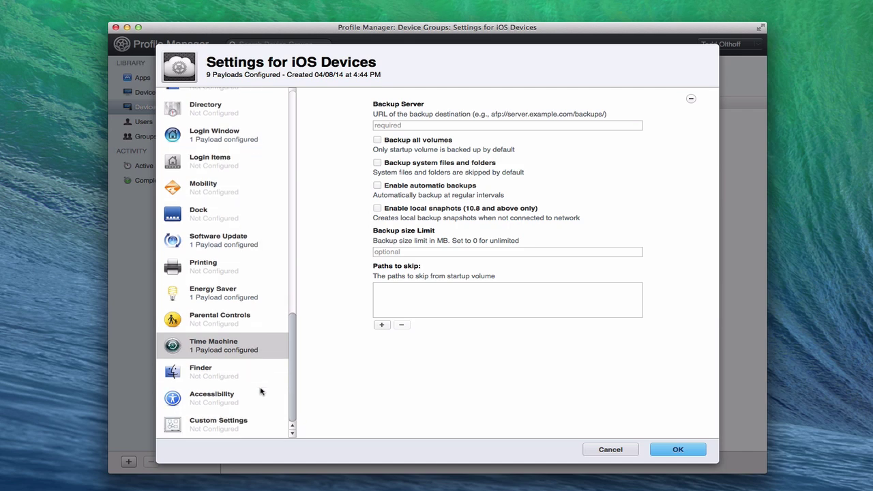
Add a Finder payload, reviewing its Commands and Preferences tabs with default settings.
click(208, 370)
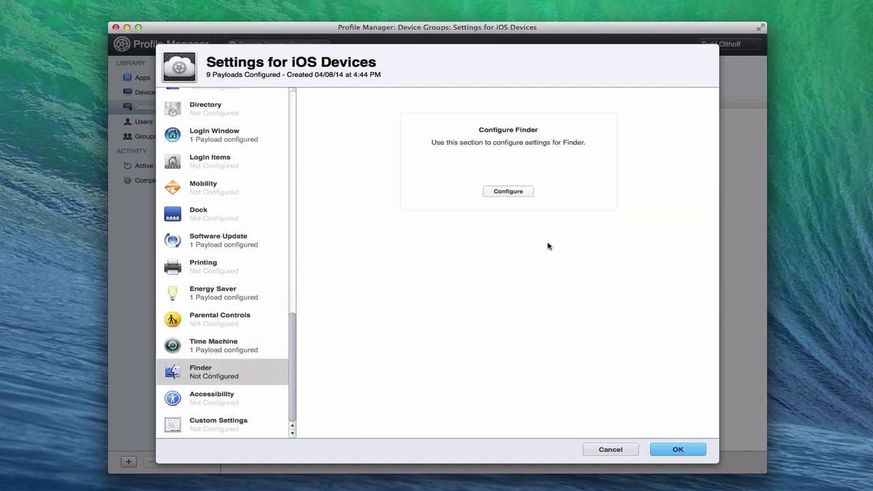
click(505, 191)
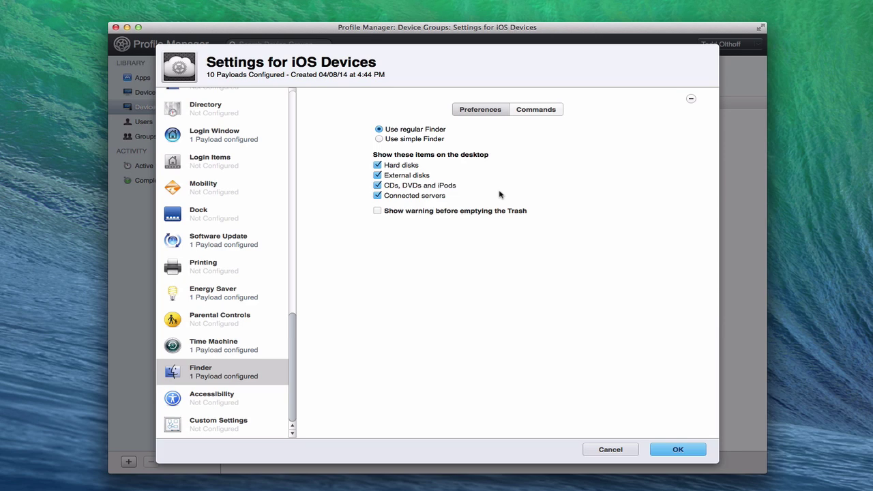
click(535, 110)
click(481, 112)
drag(293, 325, 297, 93)
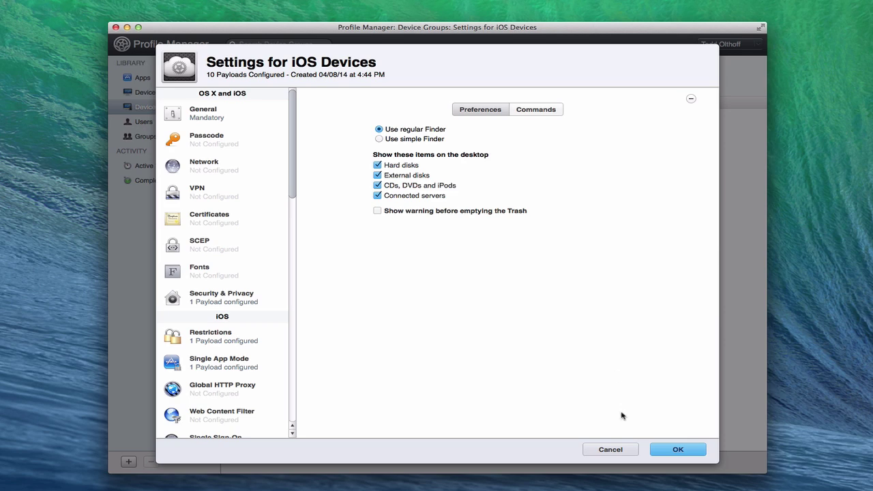
Cancel the payload edits and show the three successful enrollment tasks under Completed Tasks.
click(606, 452)
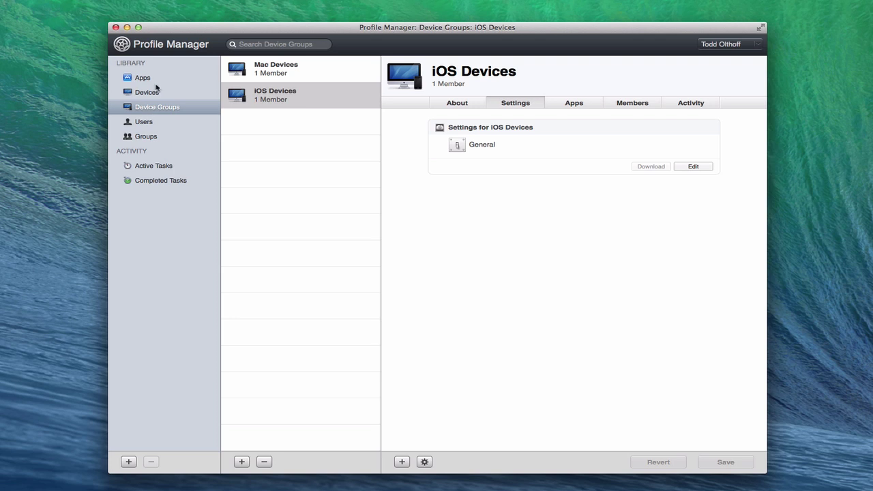
click(142, 79)
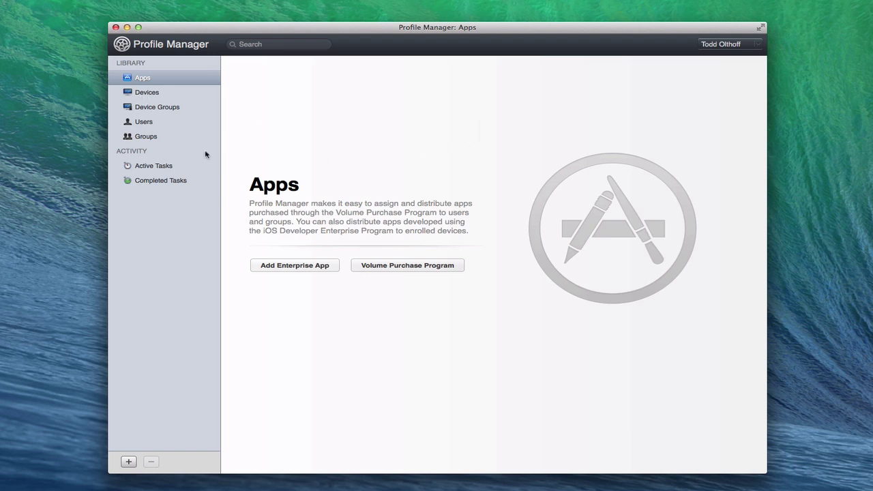
click(152, 168)
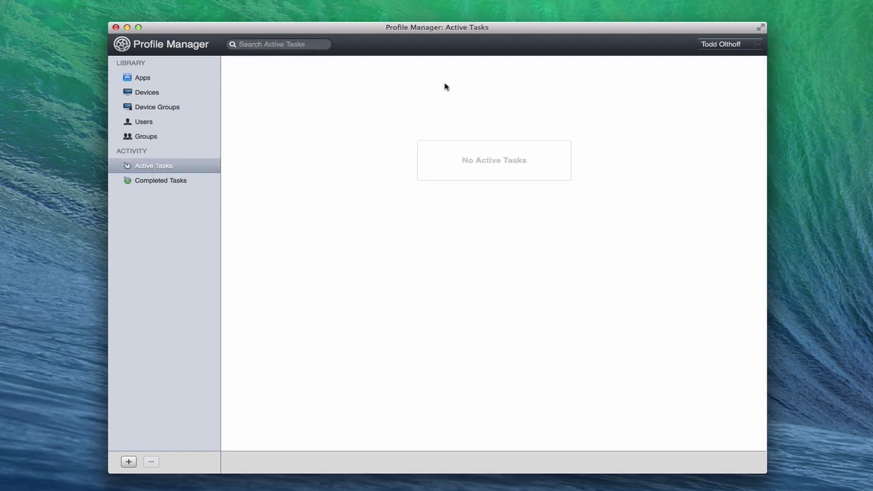
click(156, 183)
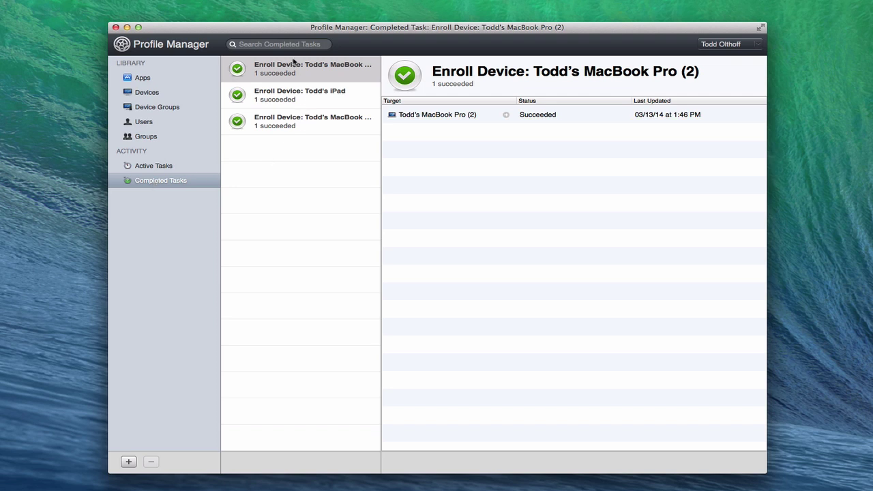